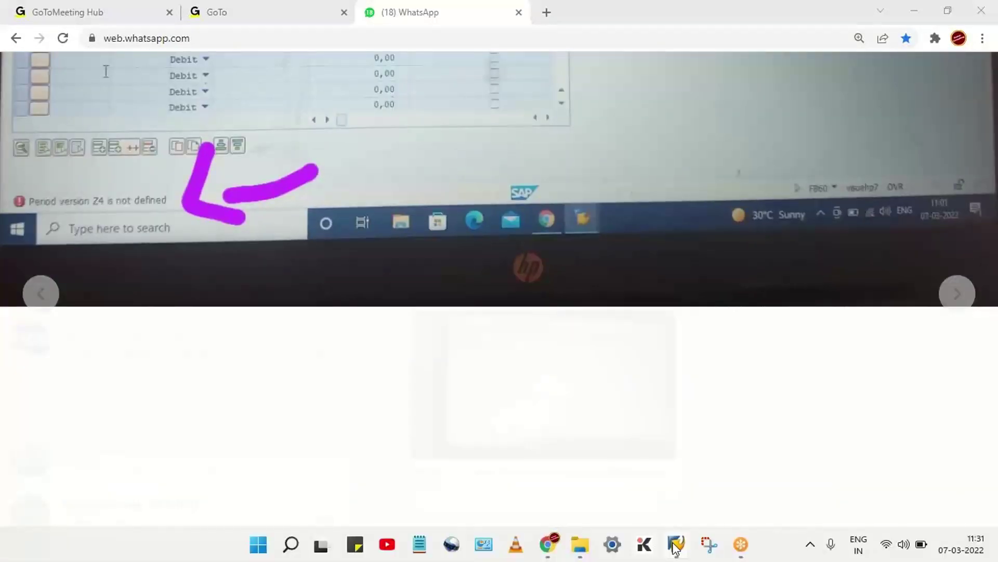
Start transaction OBY6 from the SAP Easy Access window.
mouse_move(676, 544)
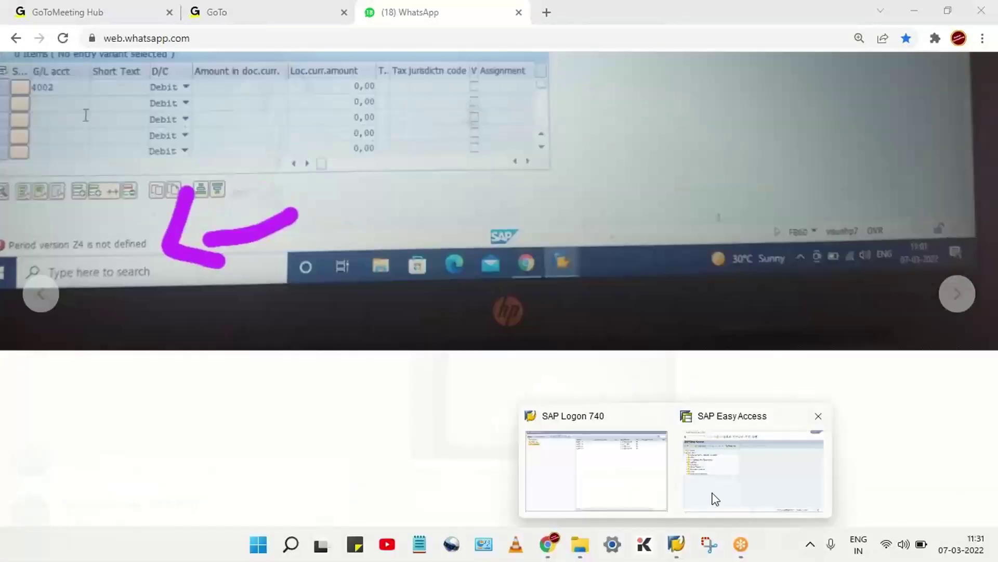
left_click(713, 497)
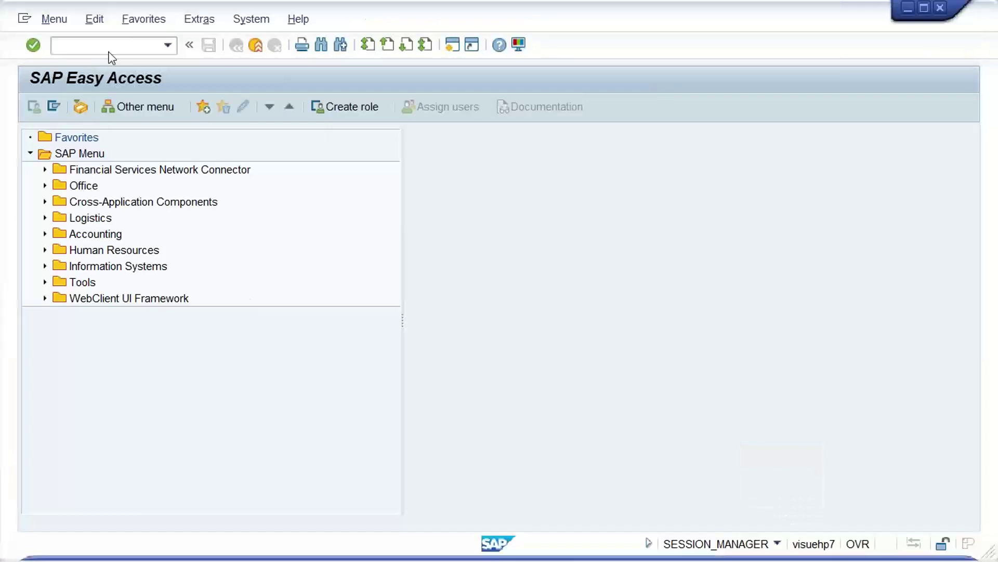
left_click(111, 46)
type("OBY6")
key("Return")
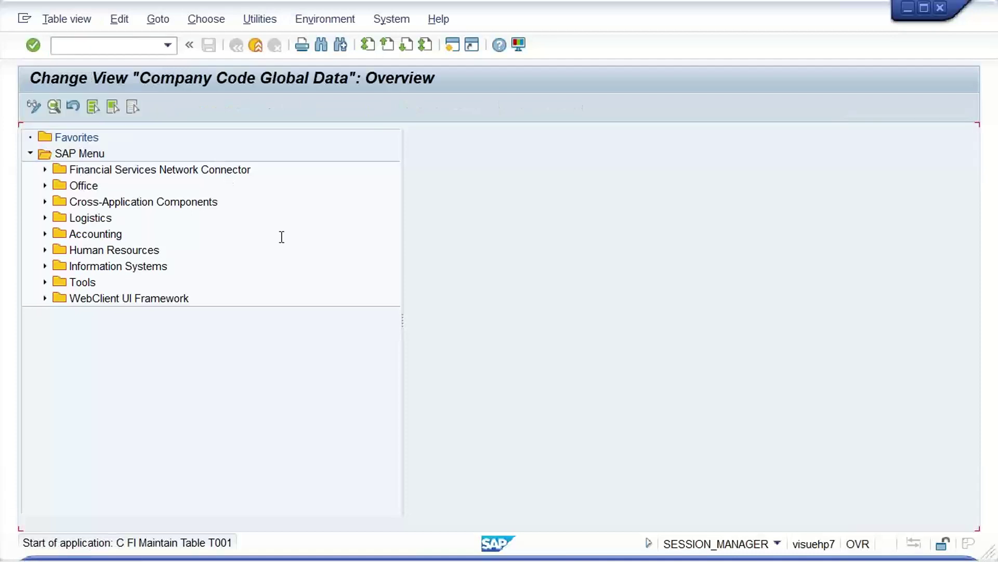
Position the list on company code SK11 and view its details, showing fiscal year variant Z4.
left_click(307, 507)
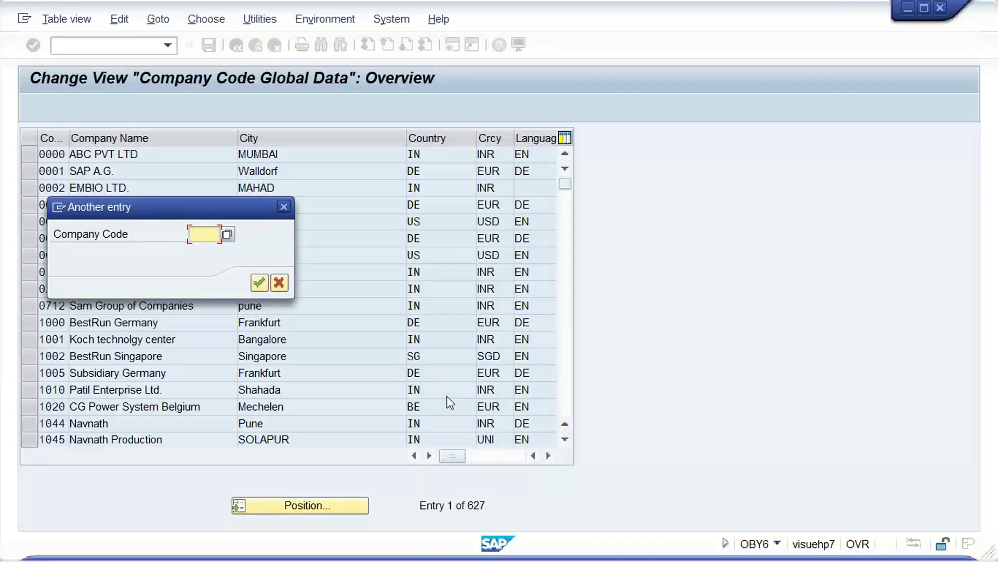
type("SK11")
key("Return")
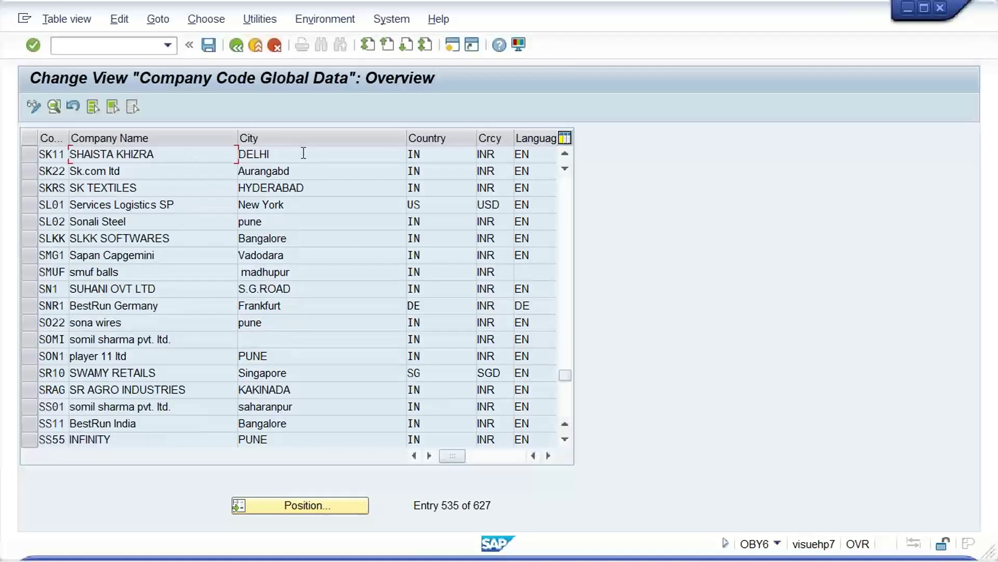
key("F2")
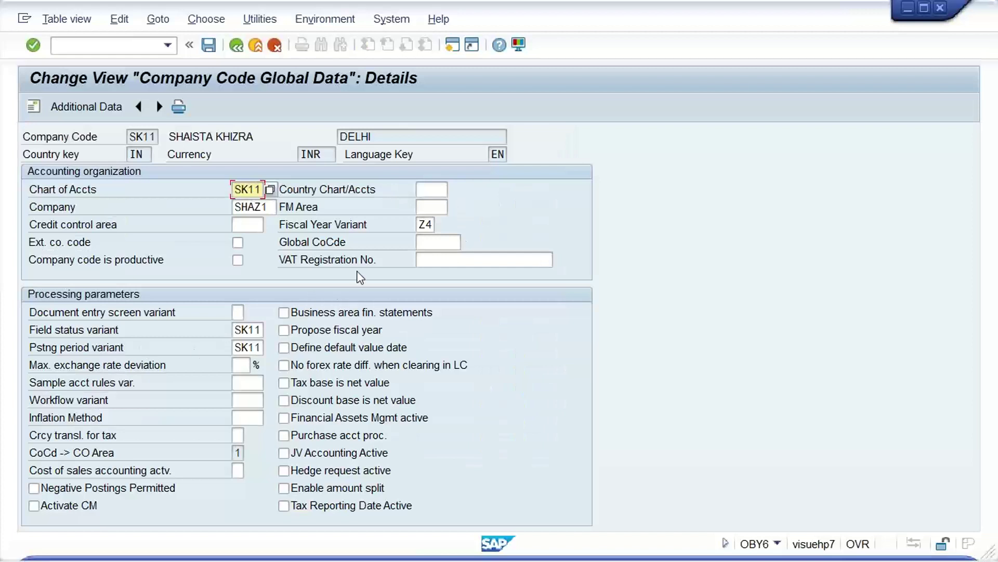
left_click(417, 227)
left_click(114, 44)
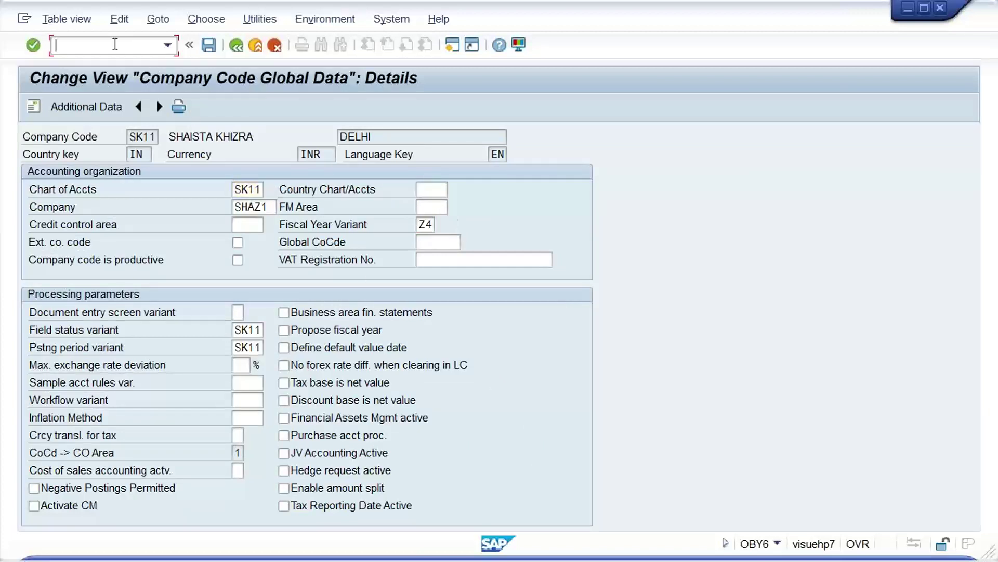
type("/N")
Open the company code to fiscal year variant assignment table and step through its empty variant cells.
type("OBY6")
key("Return")
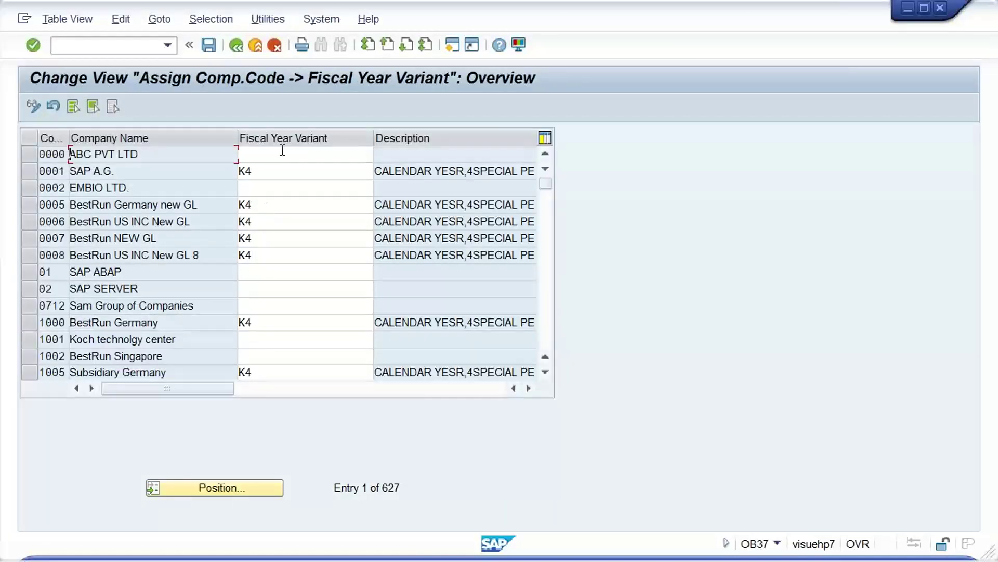
left_click(223, 488)
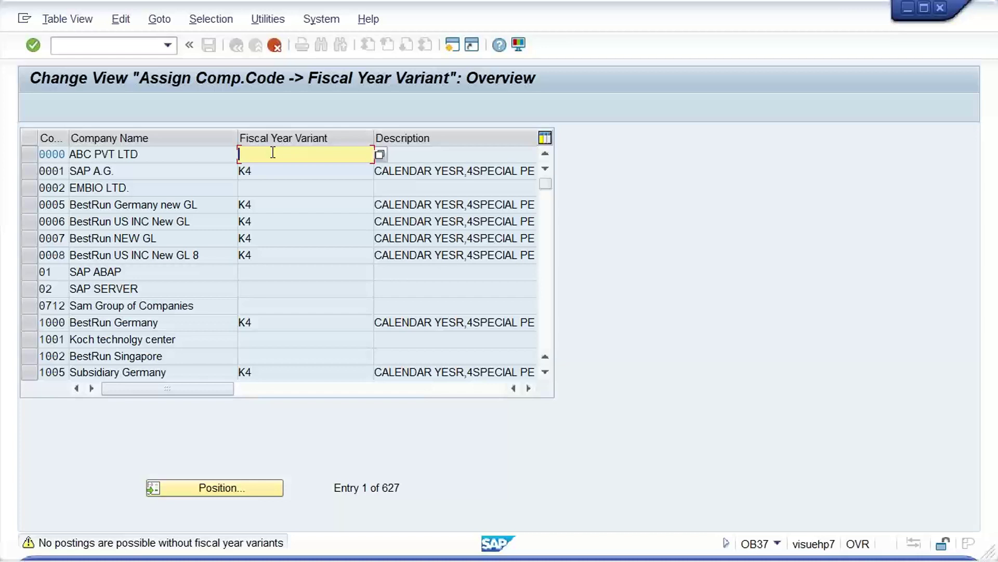
key("Return")
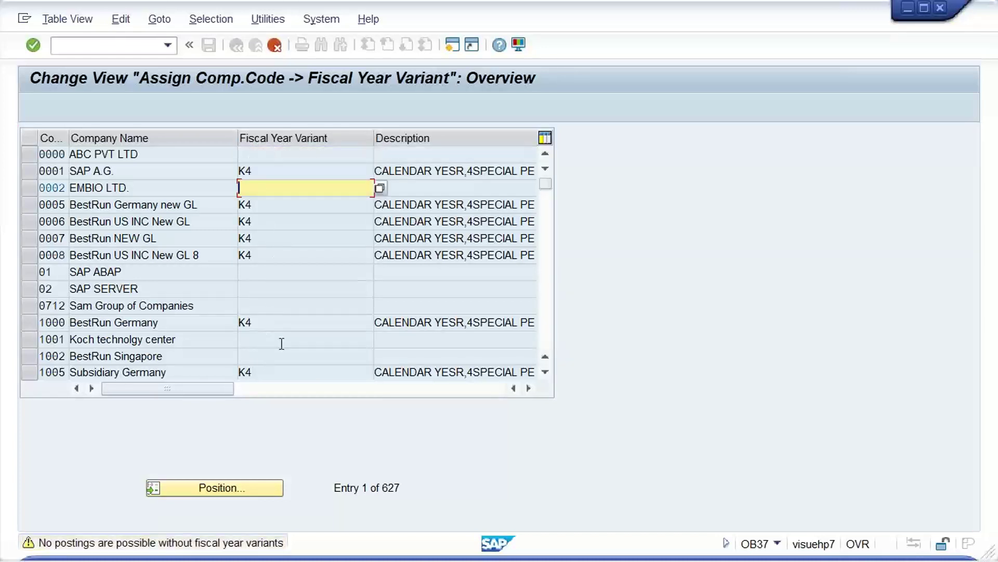
key("Return")
key("Return")
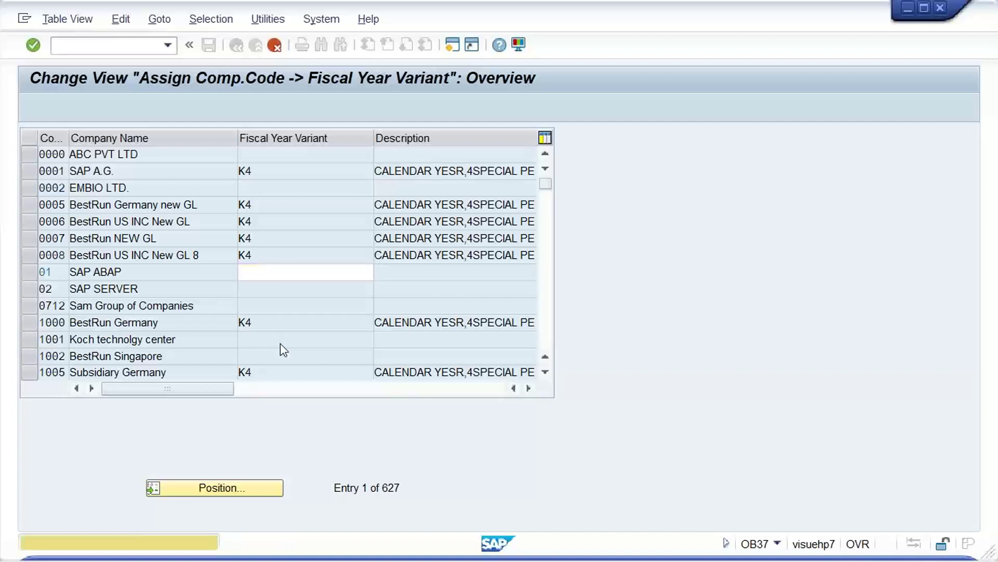
key("Return")
key("Return")
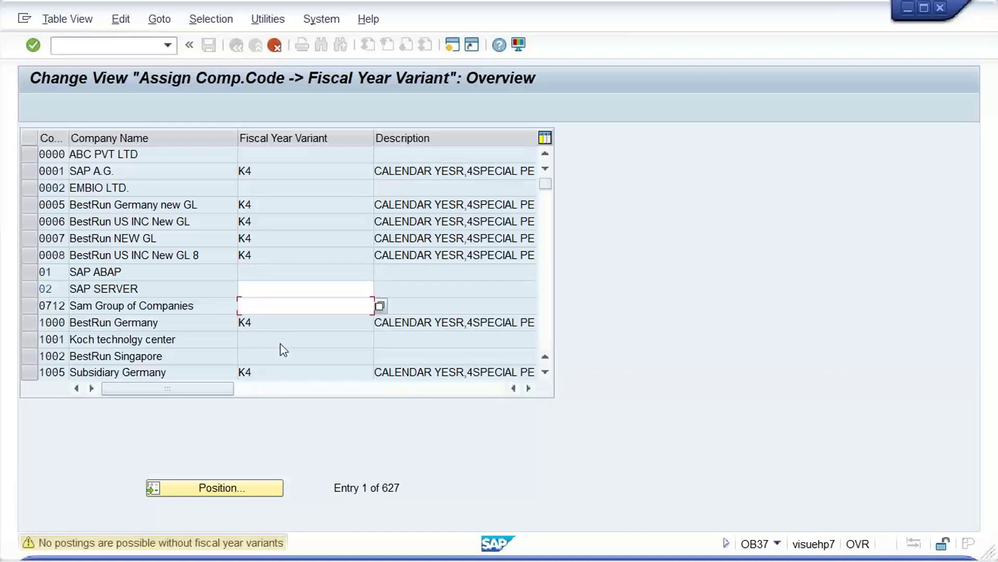
key("Return")
key("Return")
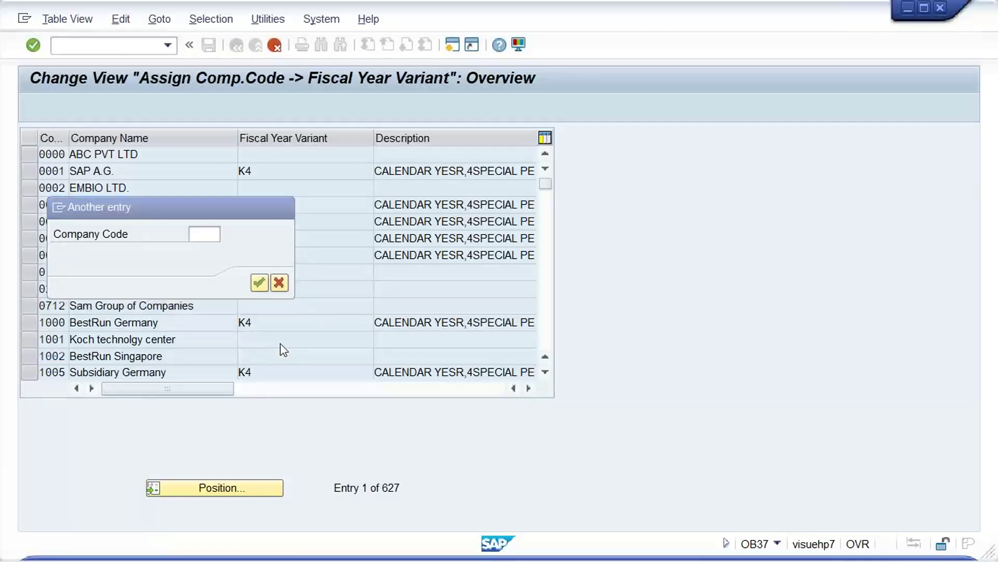
key("Return")
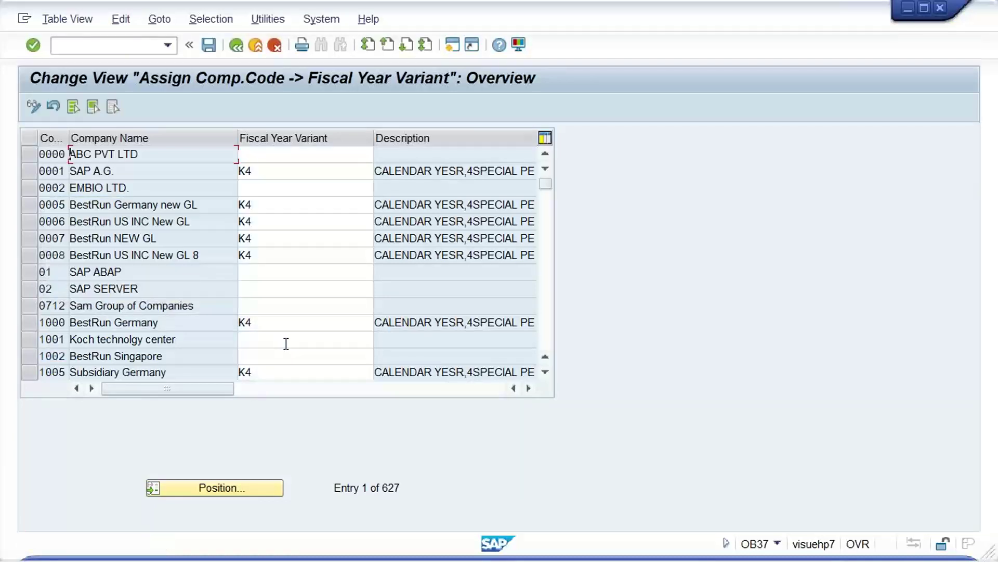
Enter variant K4 for company codes 0000, 0002, 01 and 02.
left_click(279, 155)
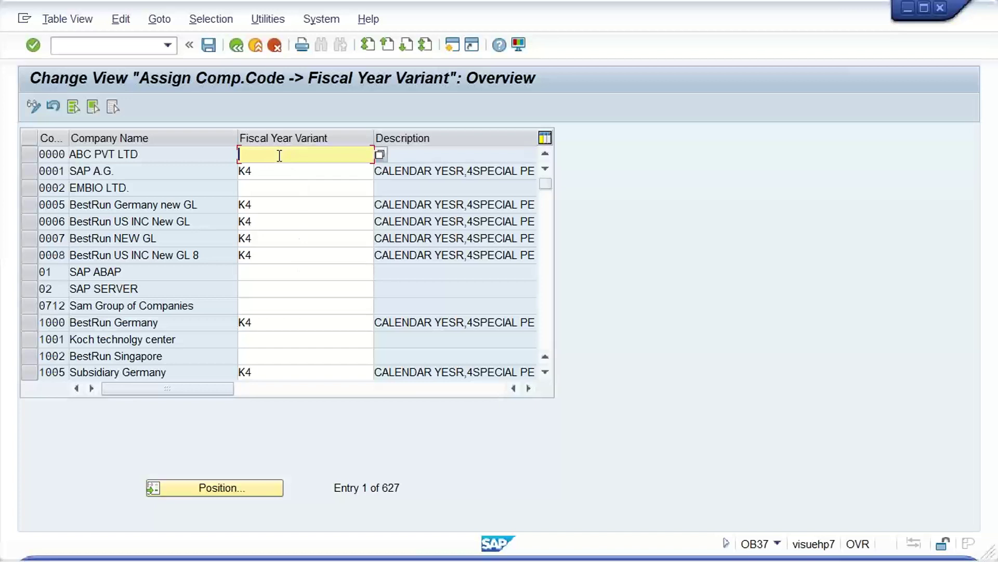
type("K4")
left_click(287, 187)
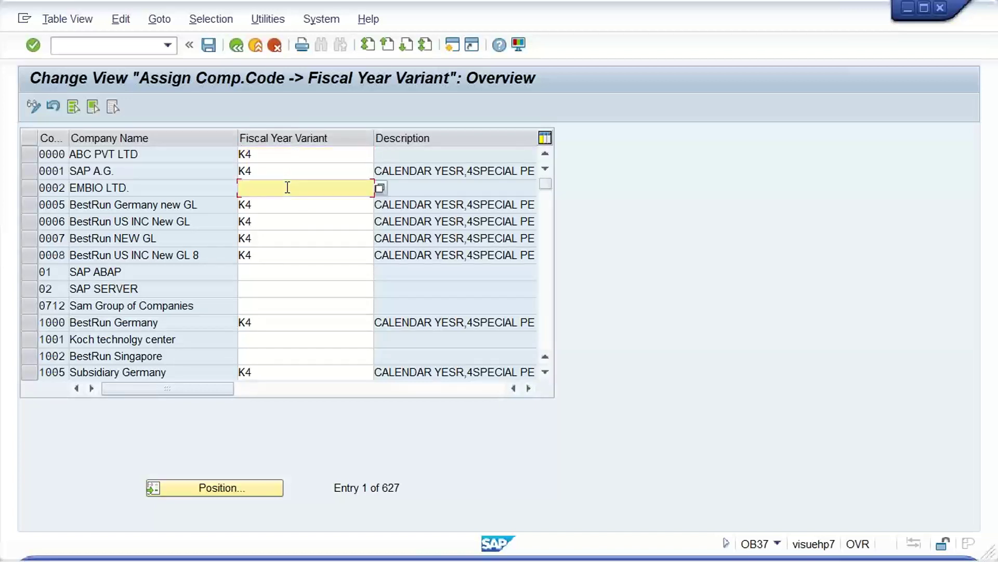
type("K4")
key("Down")
key("Down")
key("Down")
key("Down")
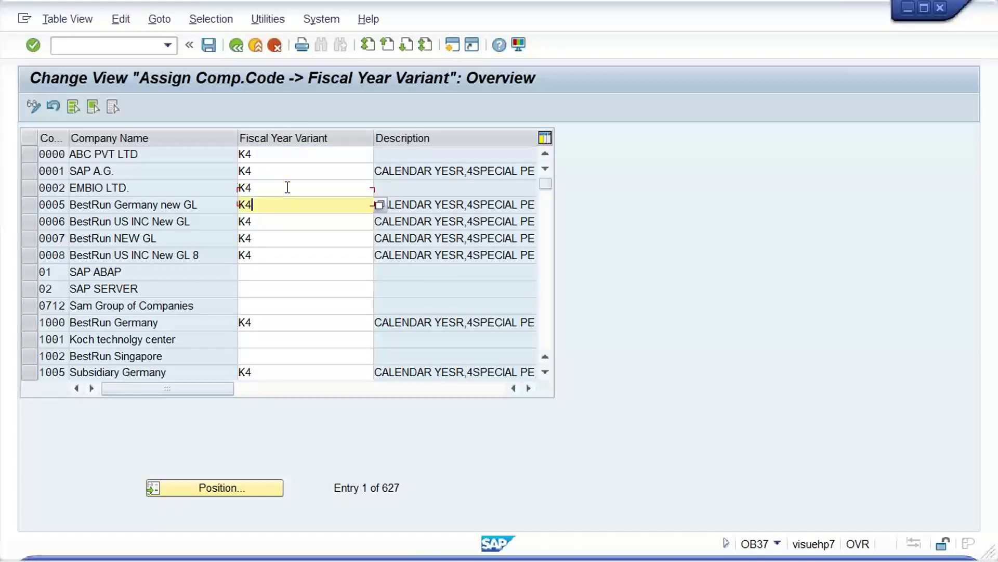
key("Down")
type("K4")
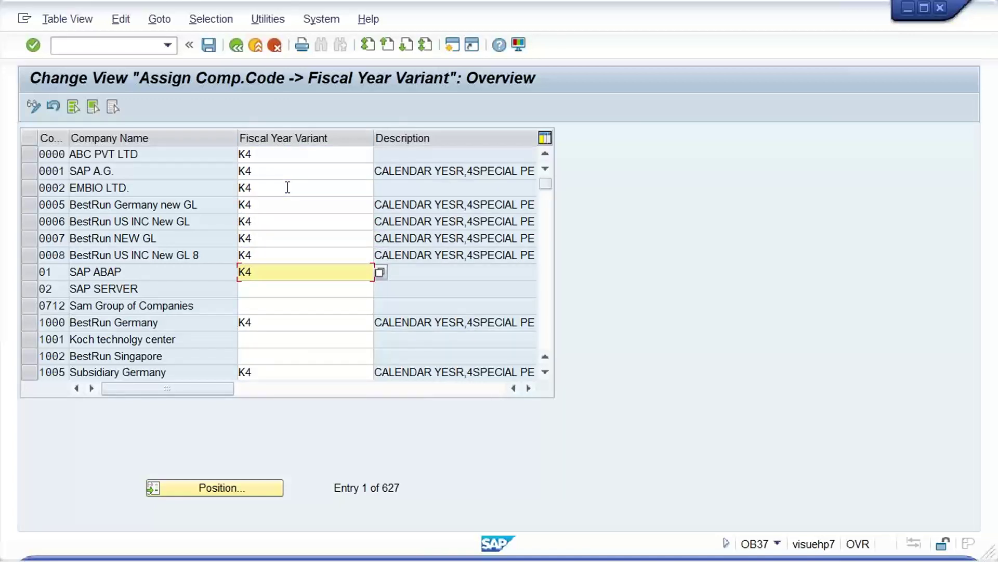
key("Down")
type("K")
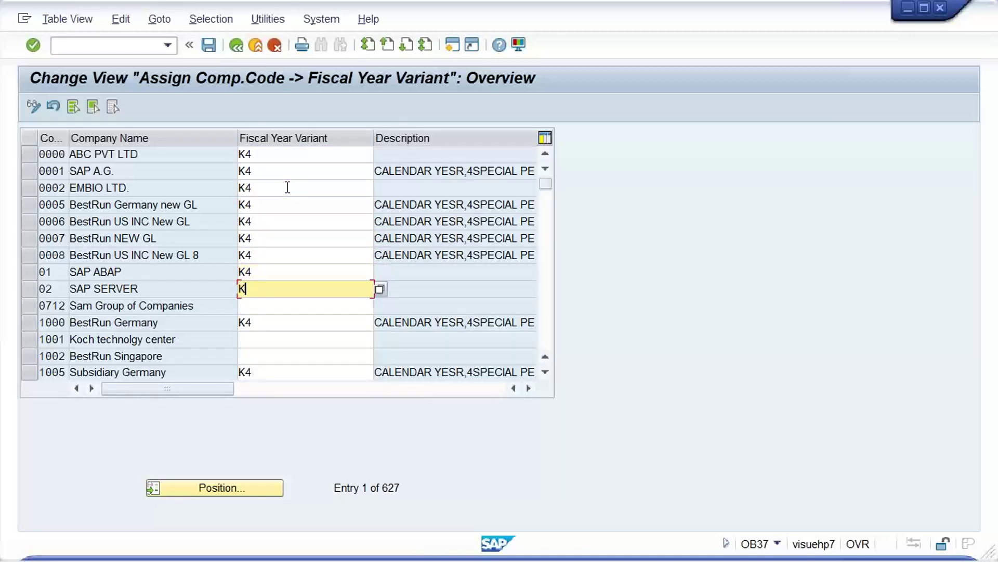
type("4")
Enter K4 for company codes 0712, 1001 and 1002 and validate the entries.
key("Down")
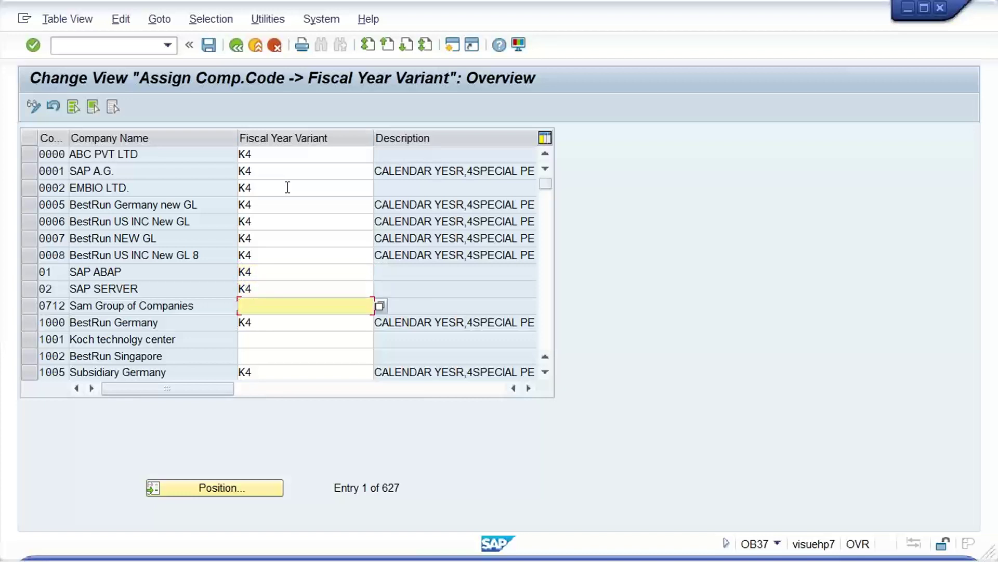
type("K4")
key("Down")
type("K4")
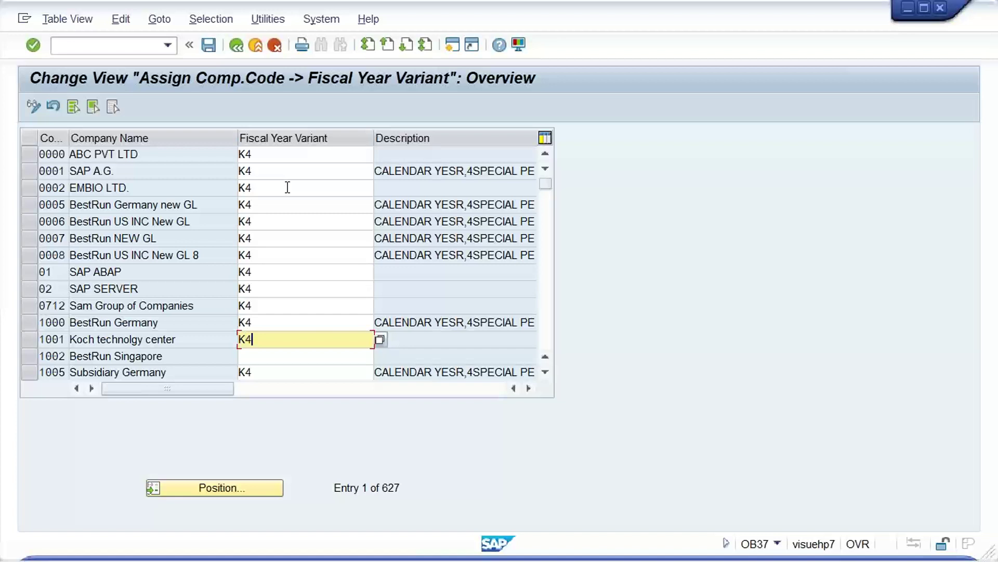
key("Down")
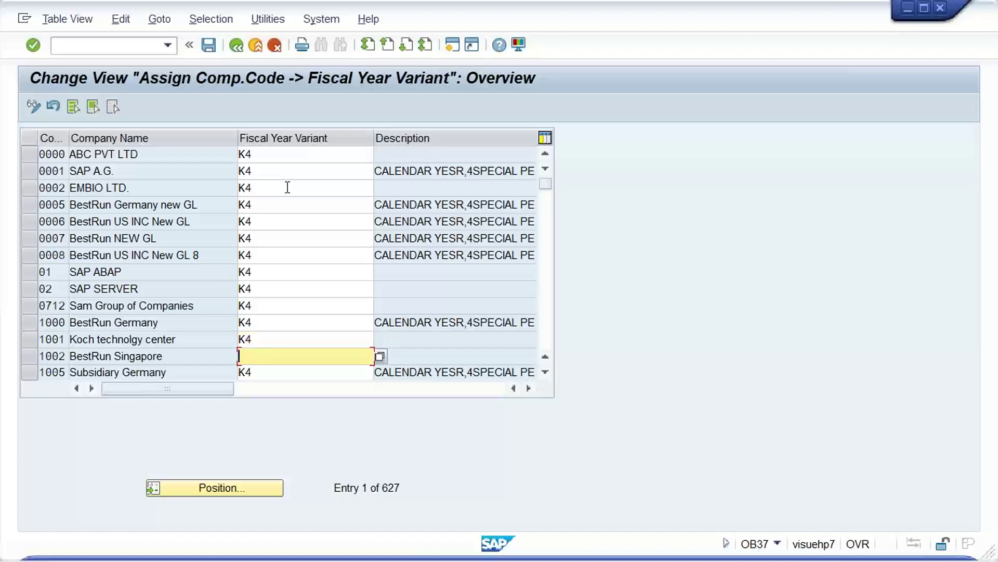
type("K4")
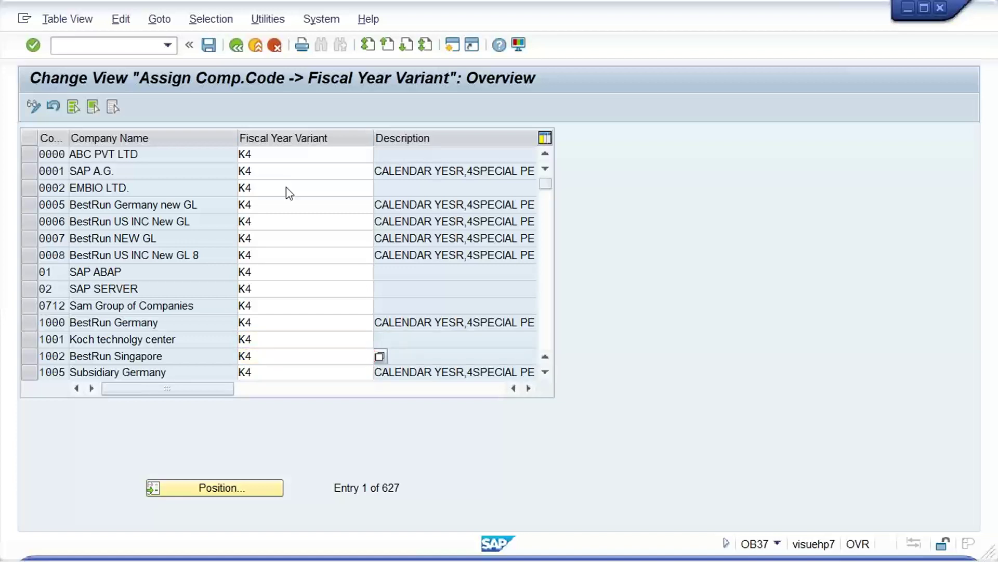
key("Return")
left_click(214, 489)
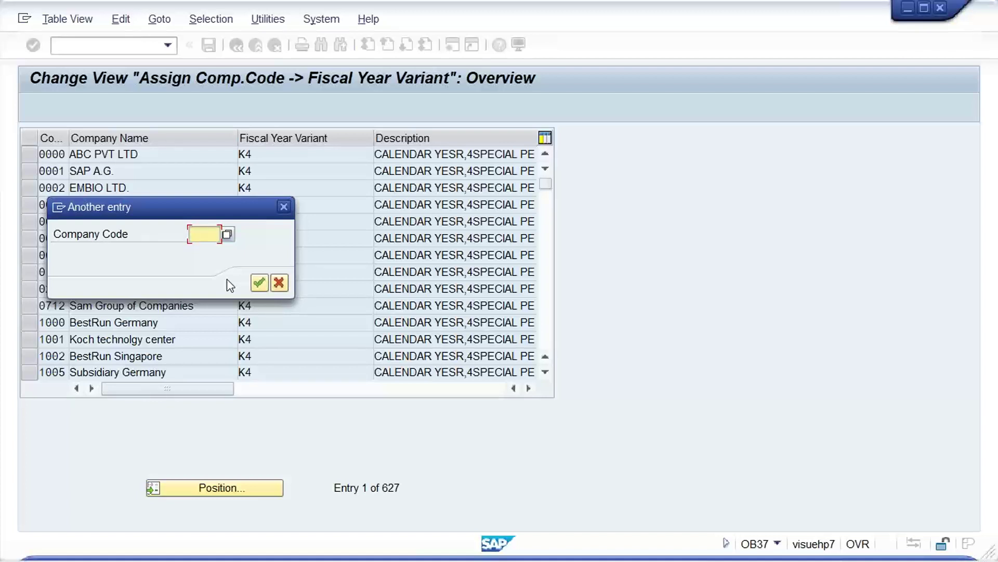
Jump the table to SK11 and assign variant K4 to SLKK.
type("SK11")
key("Return")
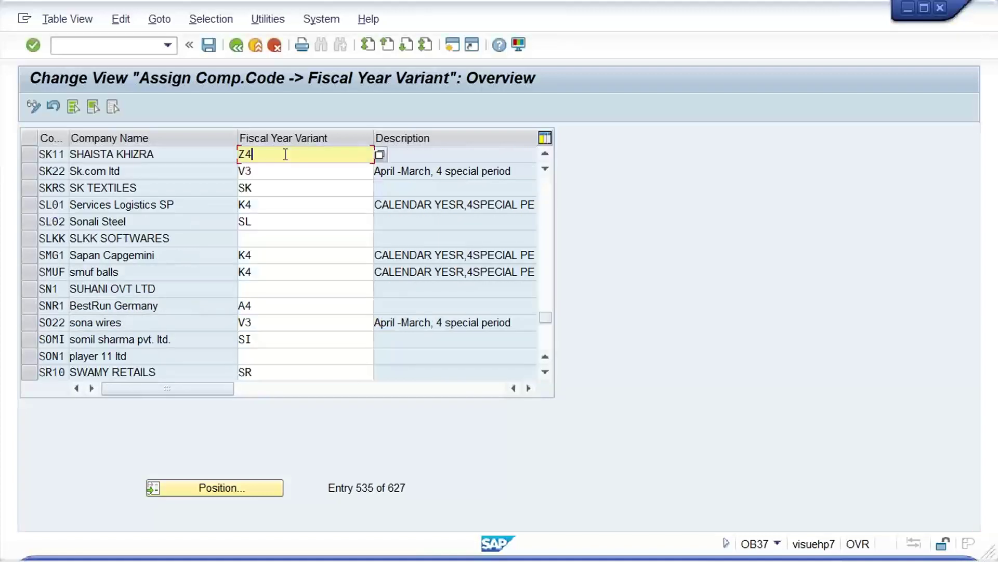
left_click(269, 238)
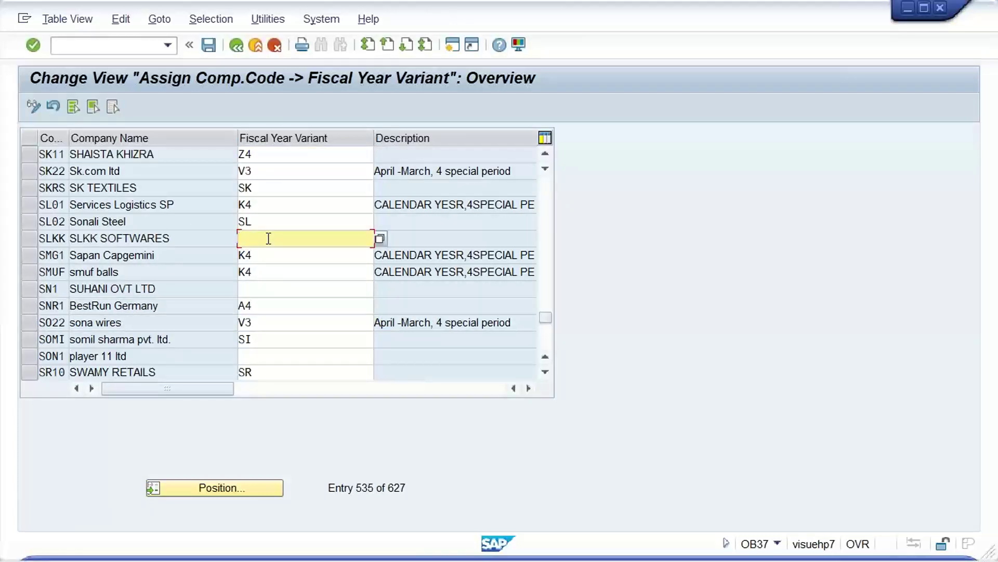
type("K")
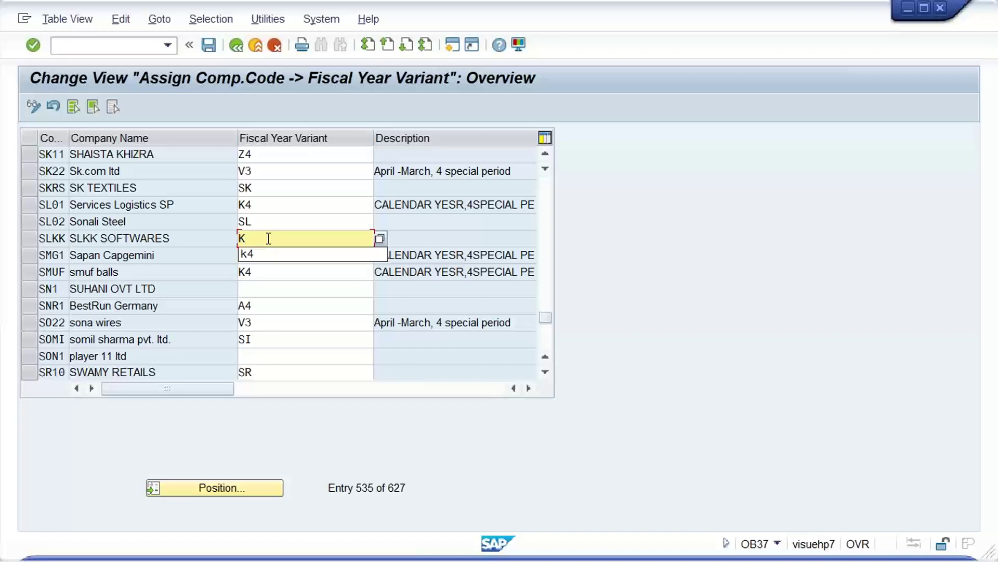
key("Down")
key("Return")
Assign K4 to SN1 and SON1 and validate the entries.
key("Down")
key("Down")
key("Down")
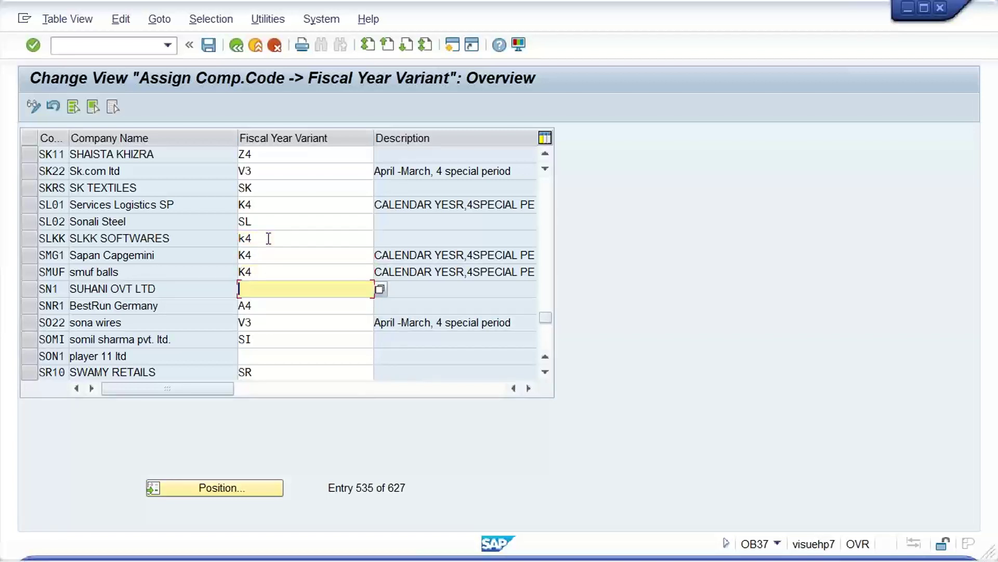
type("K4")
key("Down")
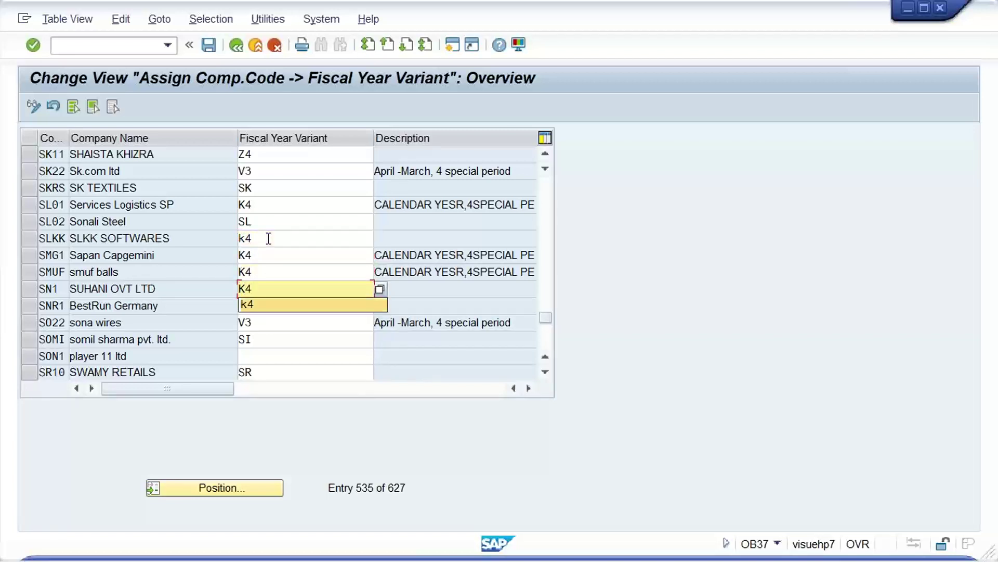
key("Return")
key("Down")
key("Down")
key("Down")
key("Down")
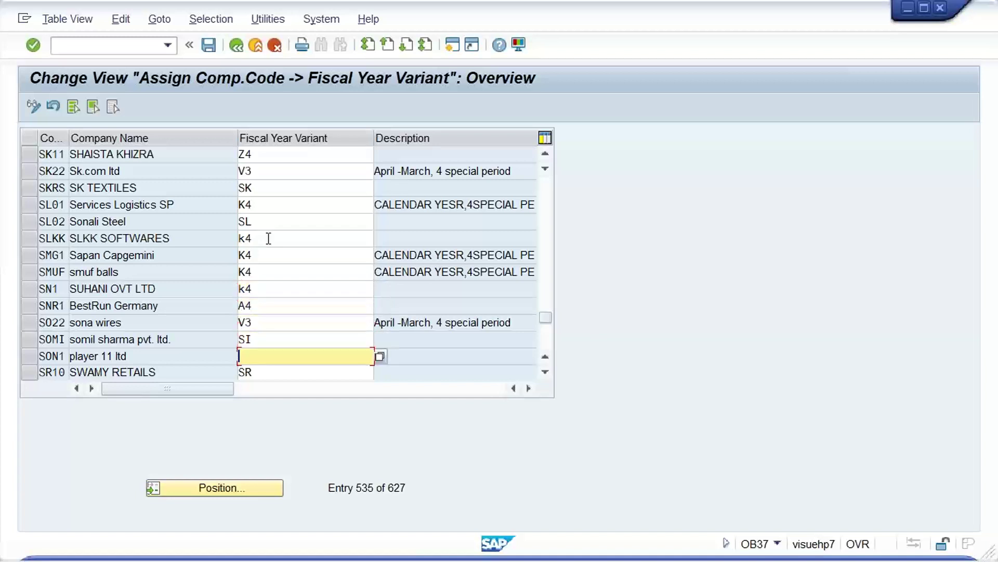
type("K4")
key("Return")
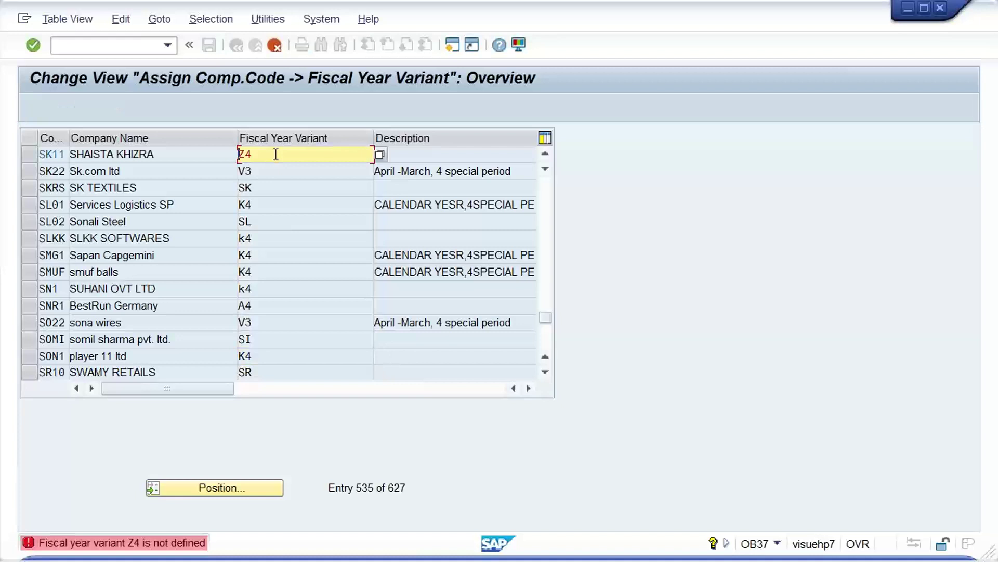
Note SK11's undefined Z4 variant and open a new session at SAP Easy Access.
left_click_drag(274, 154, 240, 155)
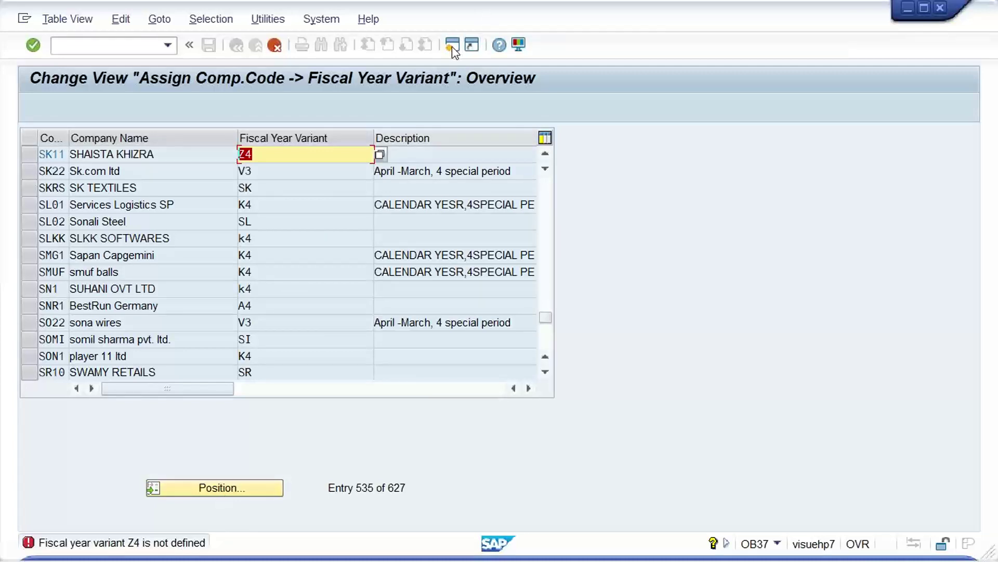
left_click(497, 255)
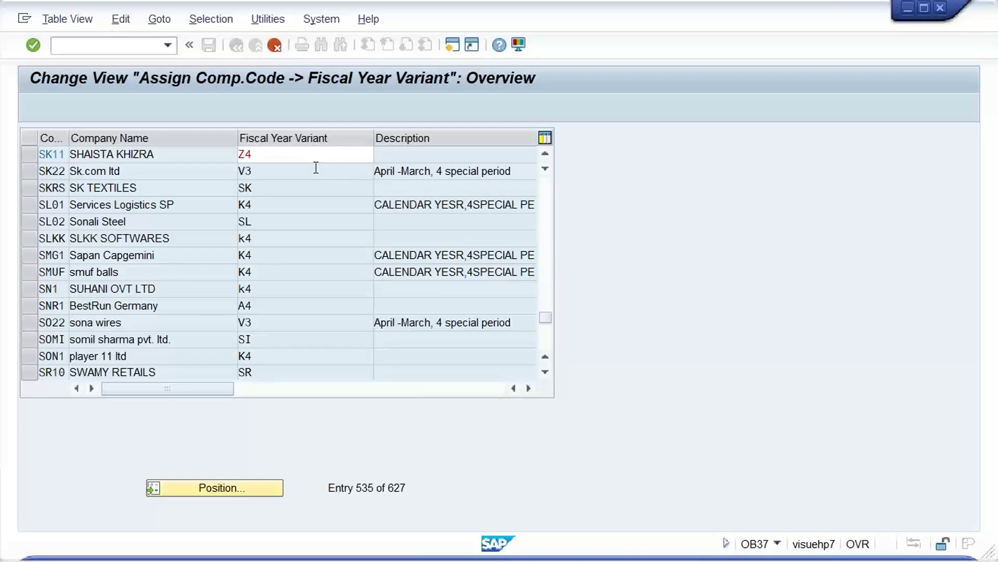
key("F3")
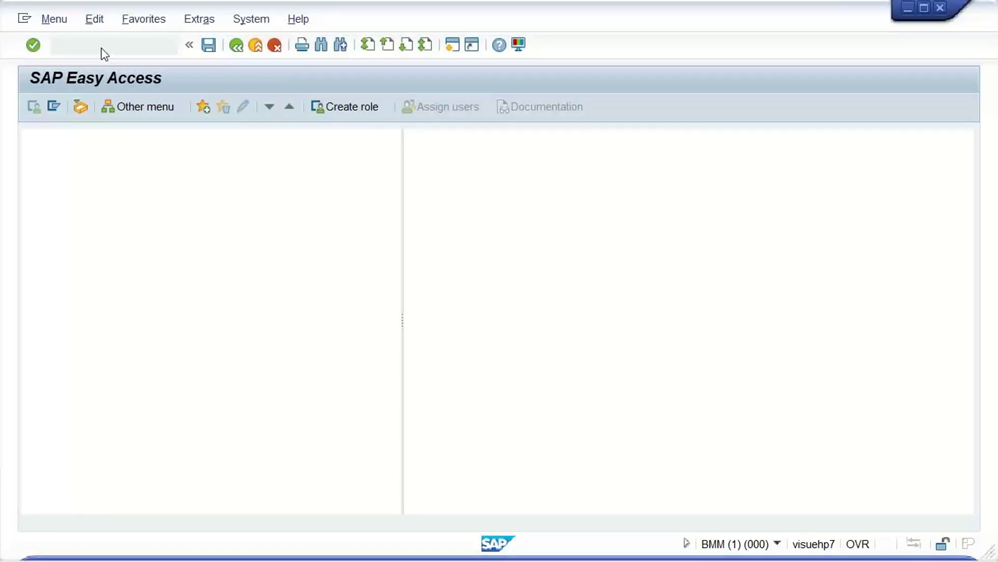
Run OB29 and position the variant list at Z4, finding no such variant.
left_click(104, 47)
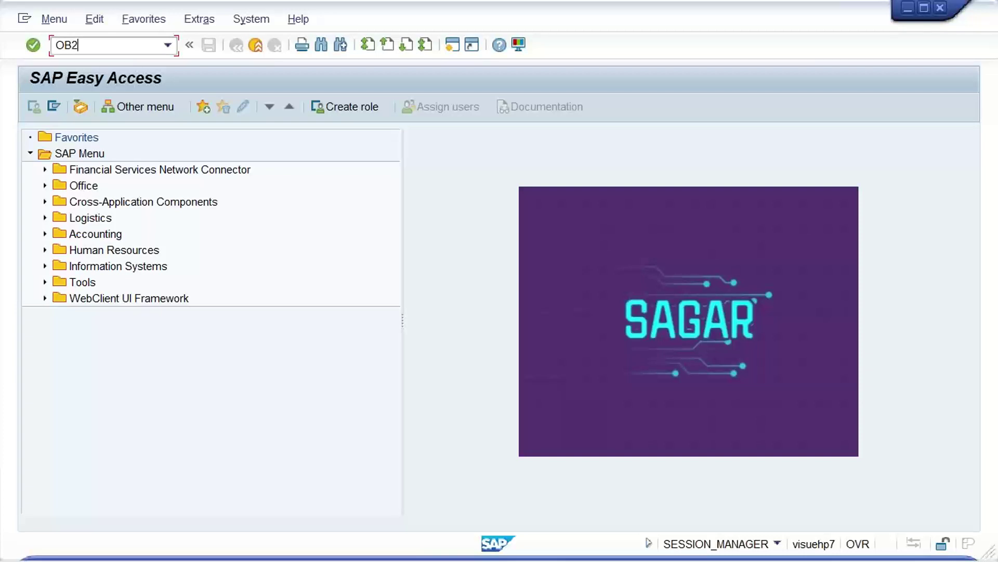
key("Return")
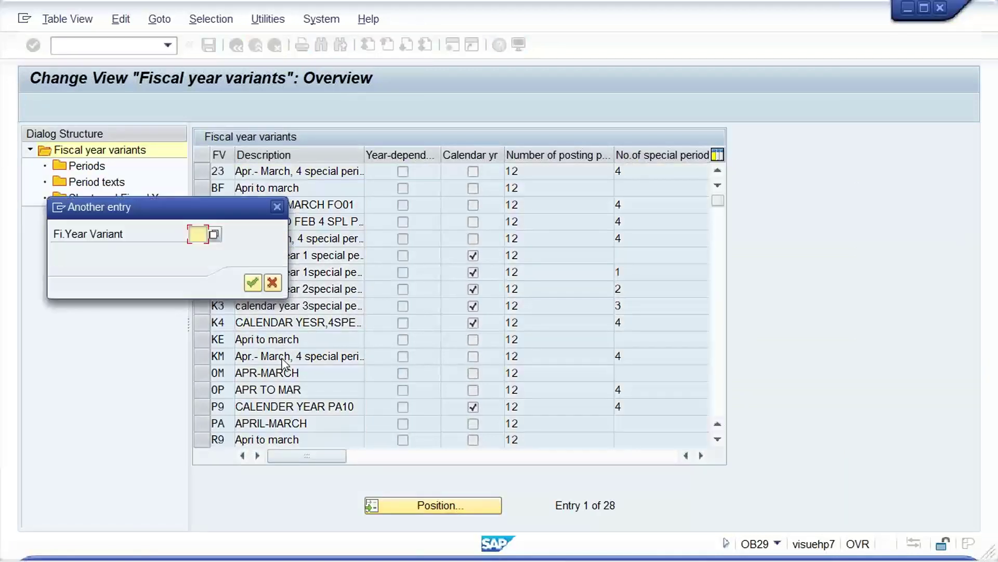
type("Z4")
key("Return")
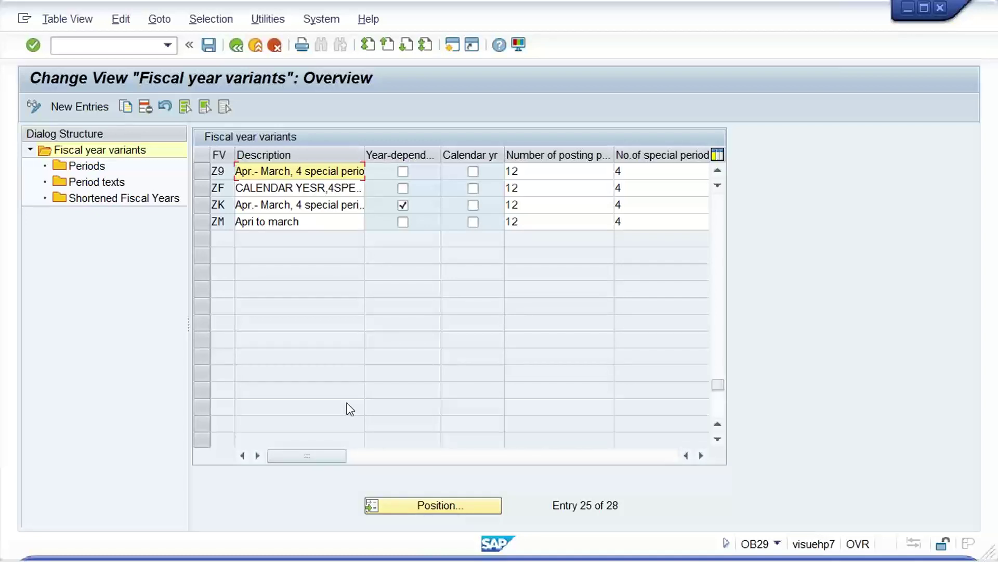
Position the fiscal year variant list at V3.
left_click(442, 507)
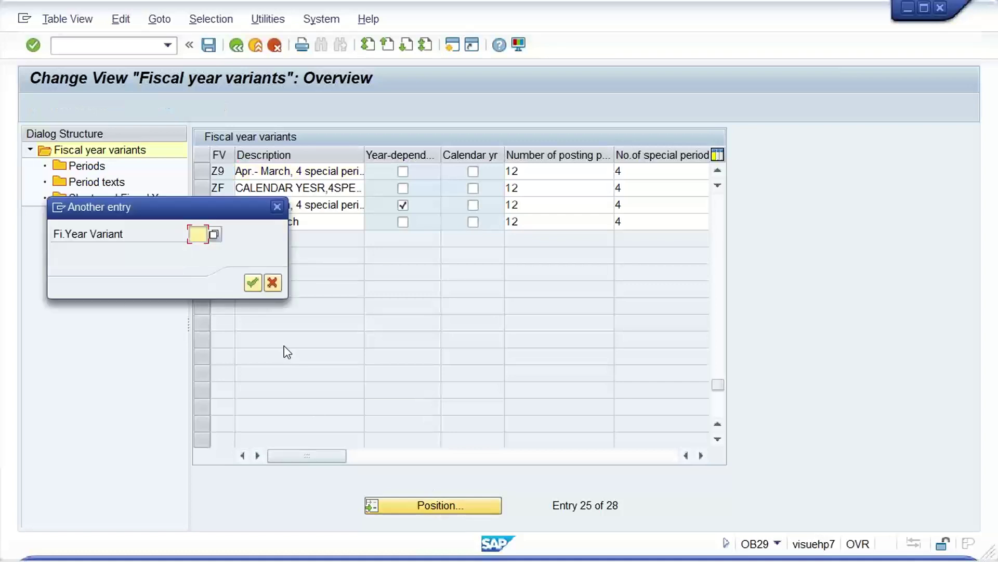
type("Z")
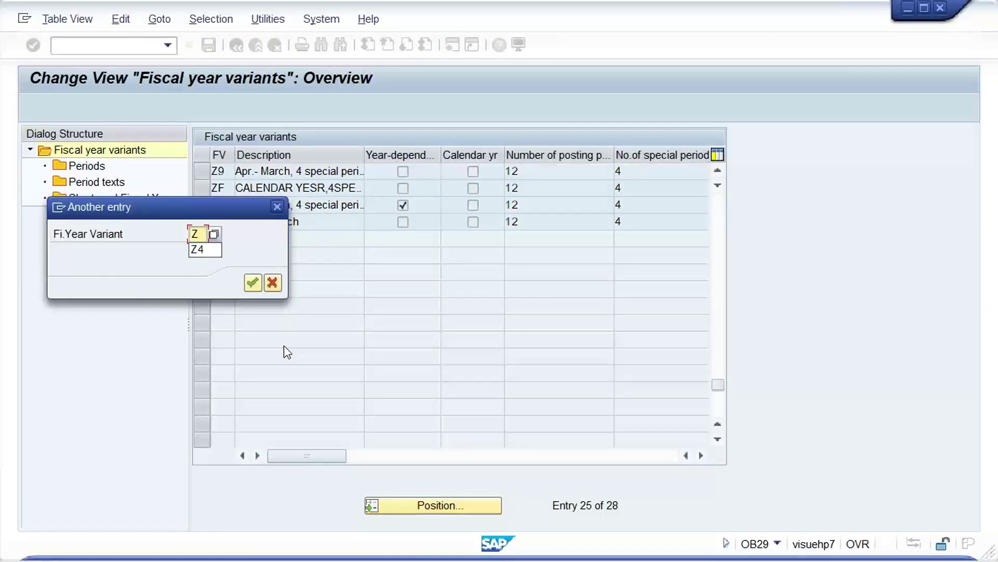
key("BackSpace")
type("V3")
key("Return")
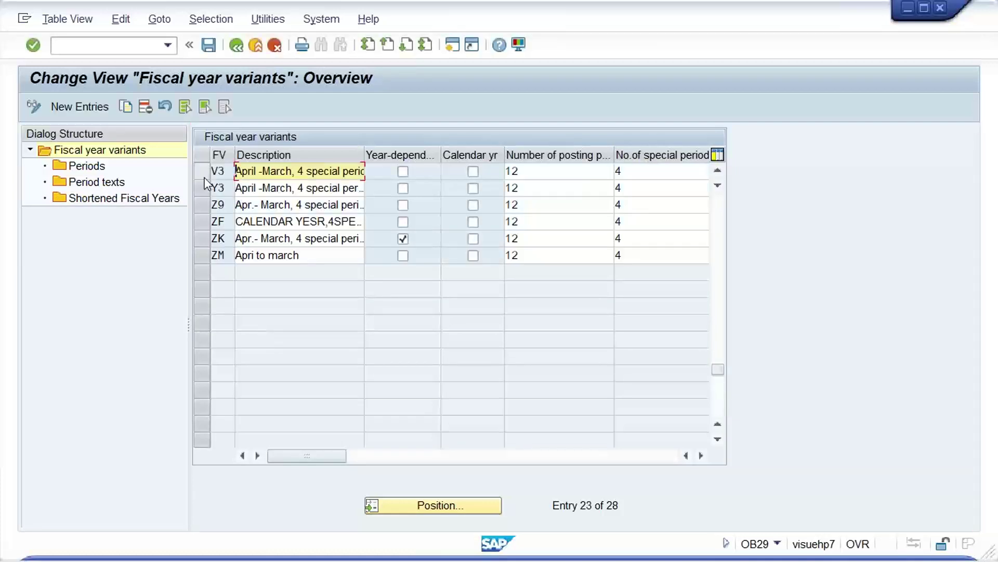
Copy variant V3 with all its dependent entries as new variant Z4.
left_click(202, 171)
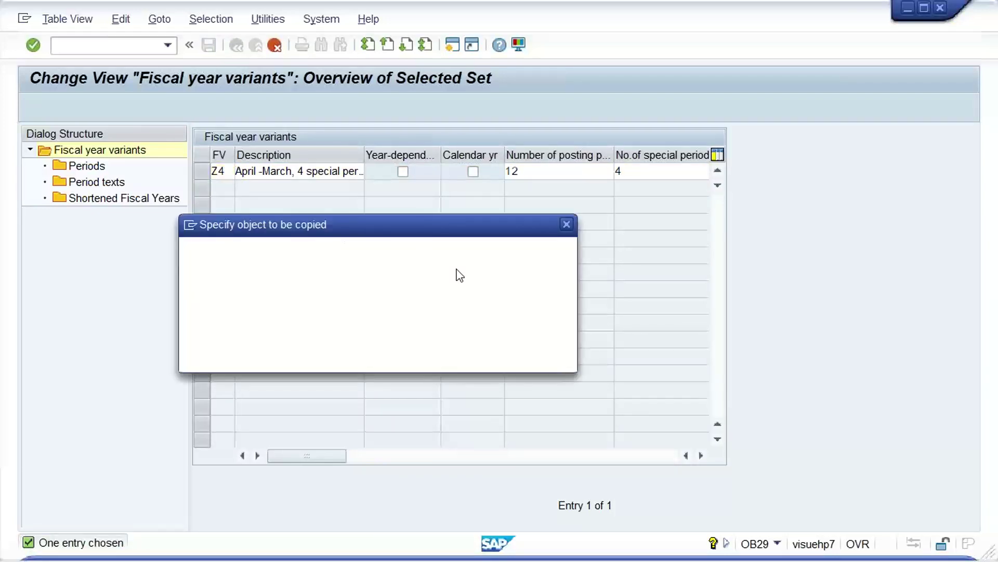
left_click(488, 276)
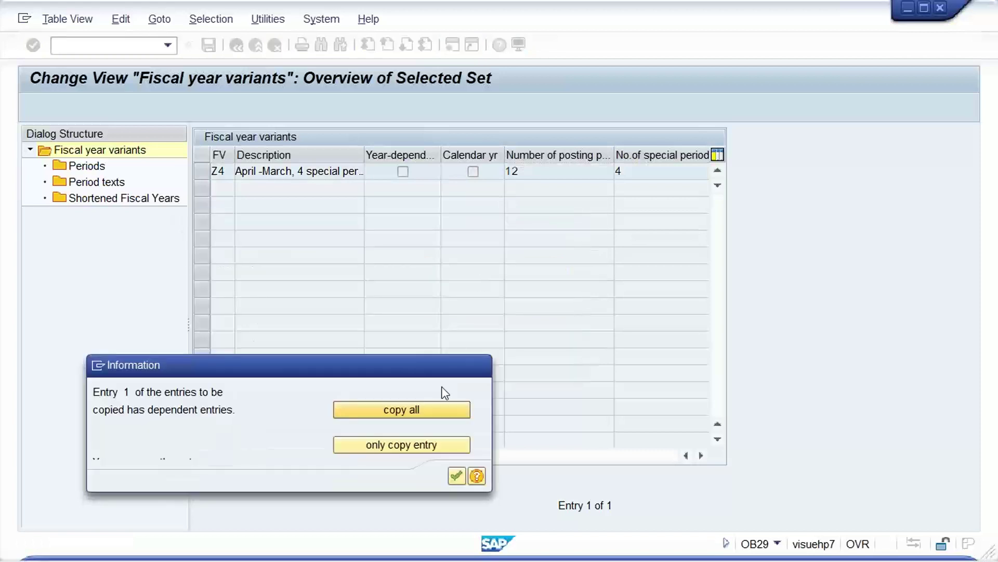
left_click(457, 477)
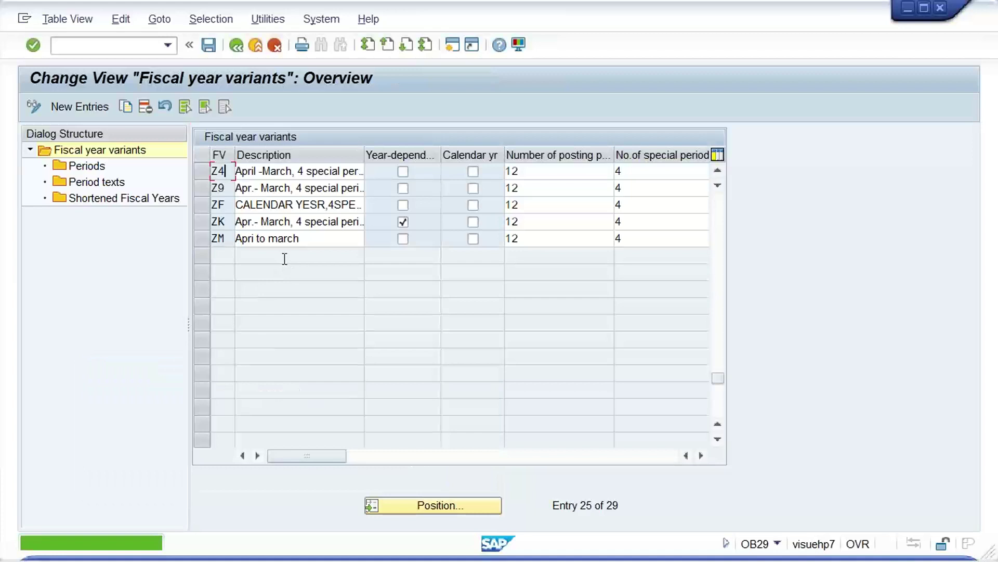
Save Z4 under a new customizing request described TEST.
key("ctrl+s")
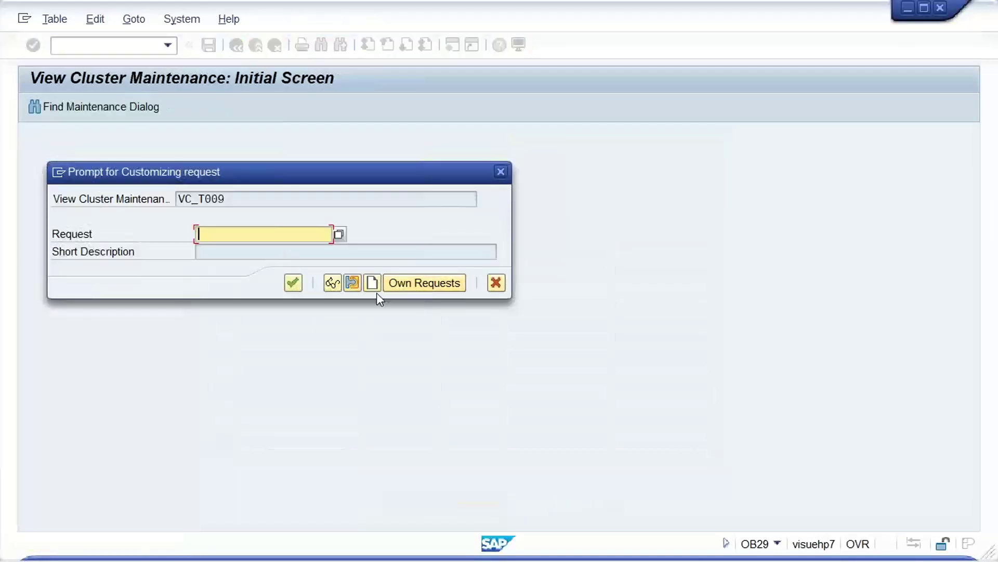
left_click(372, 284)
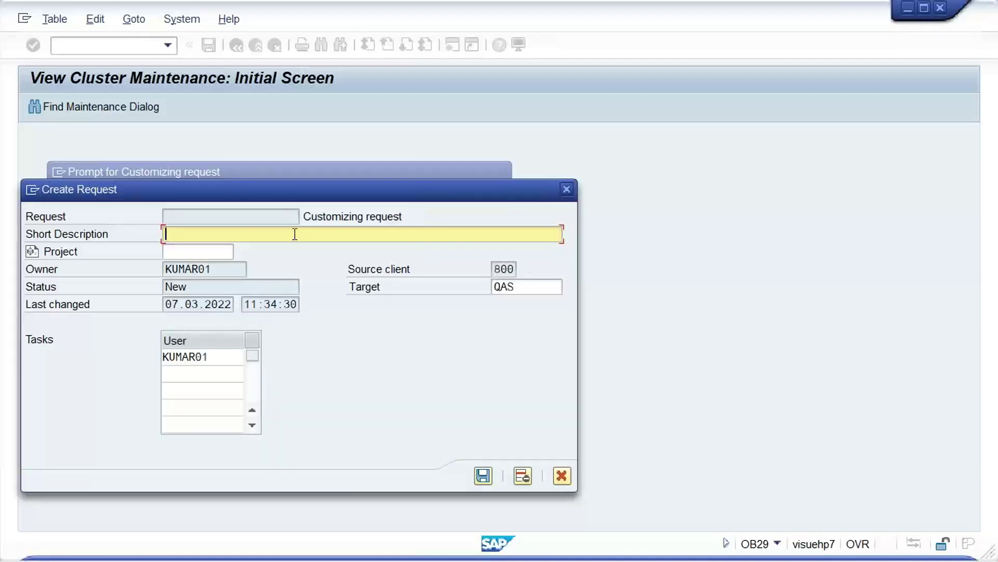
type("TEST")
key("Return")
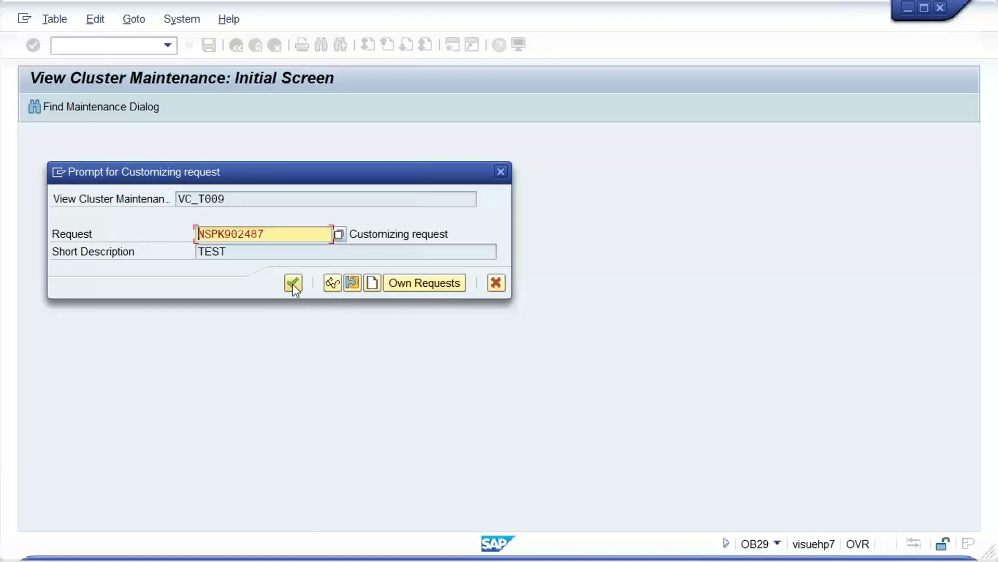
left_click(292, 283)
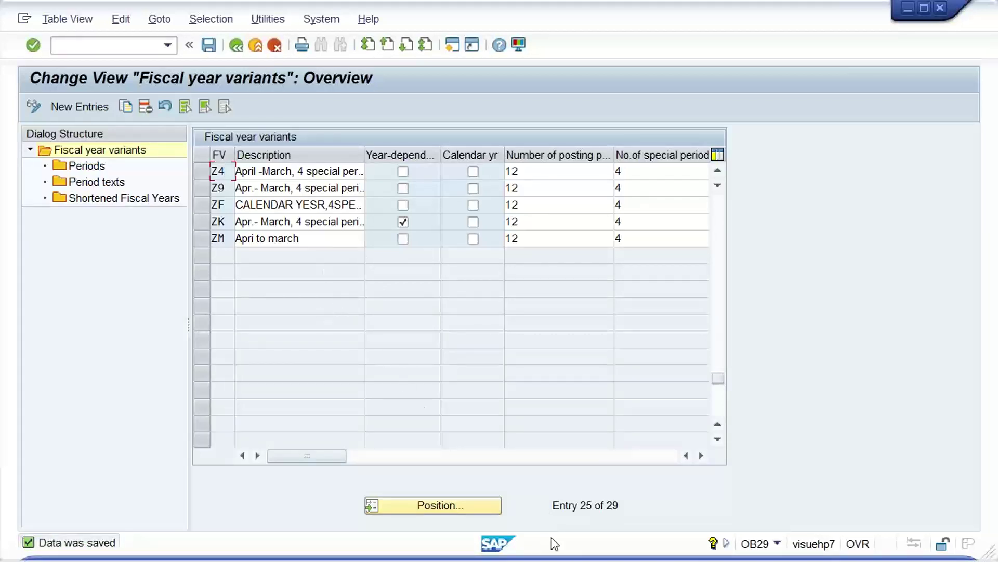
Return to the assignment table and revalidate, exposing SKRS's undefined SK variant.
mouse_move(676, 544)
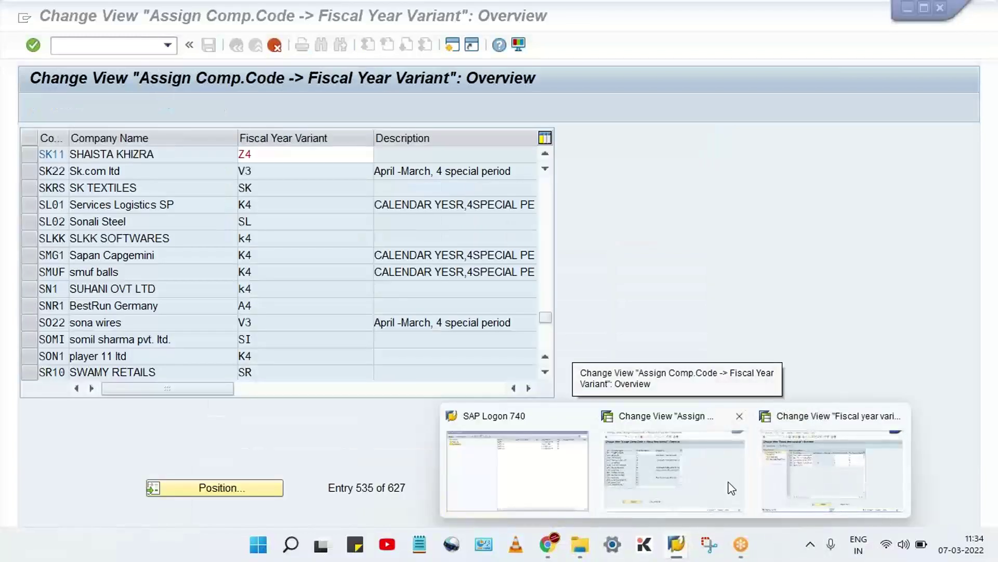
left_click(731, 487)
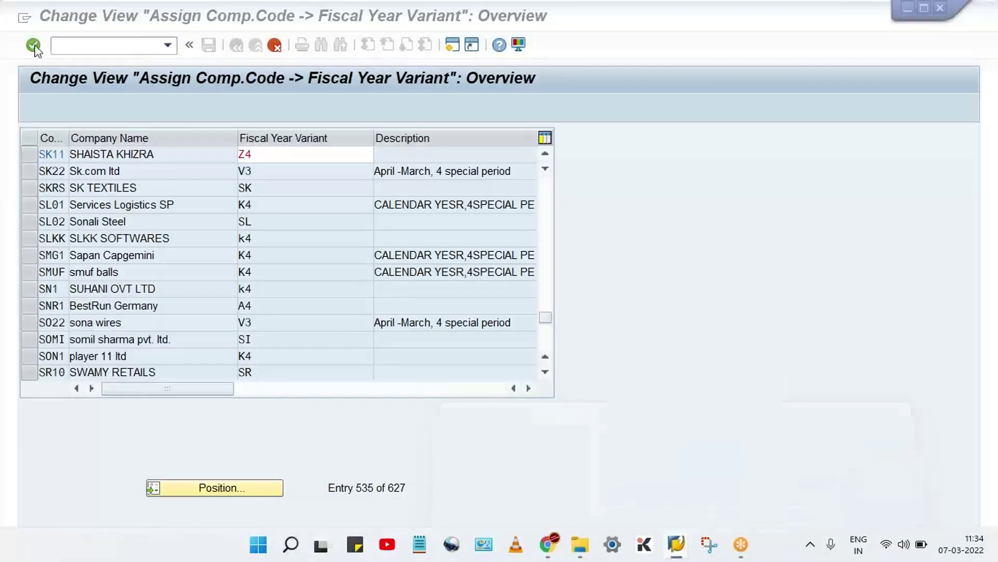
left_click(98, 46)
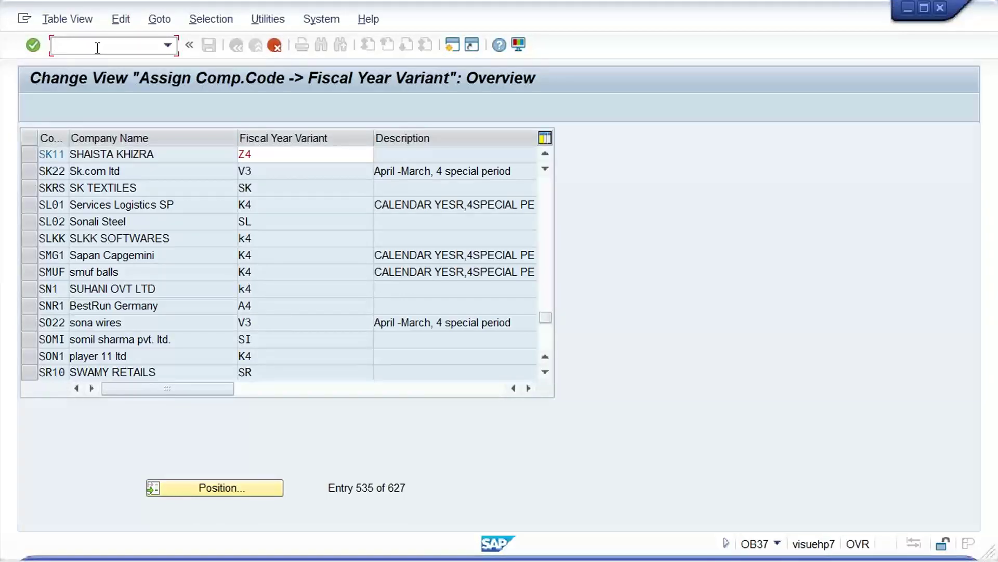
left_click(268, 160)
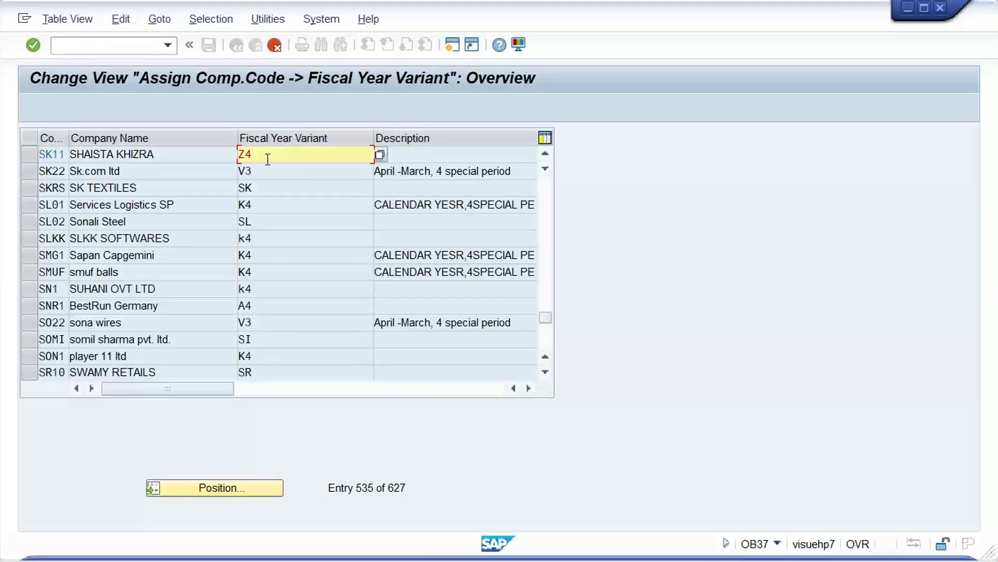
key("Return")
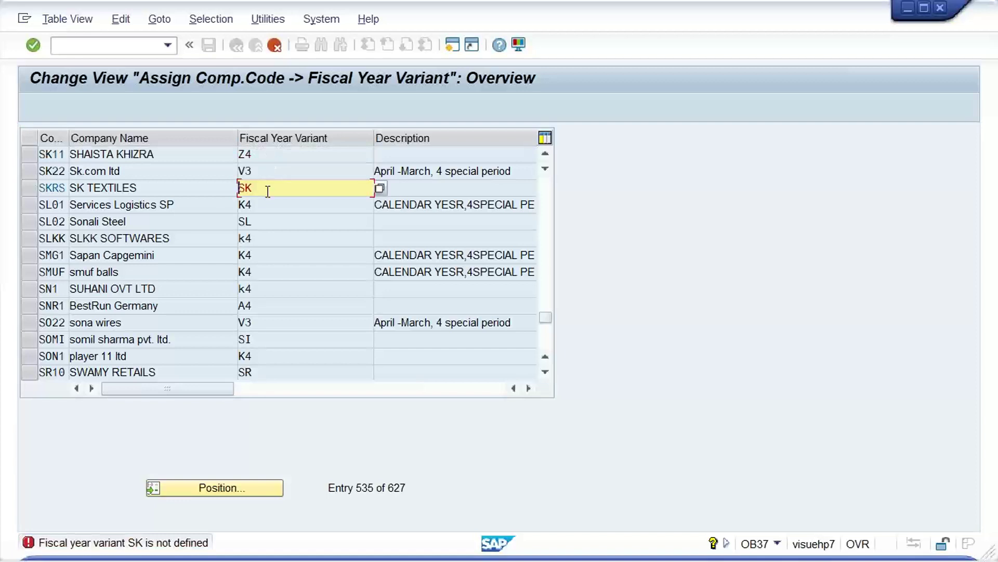
Replace SKRS's invalid SK variant with K4.
double_click(238, 187)
type("k")
key("BackSpace")
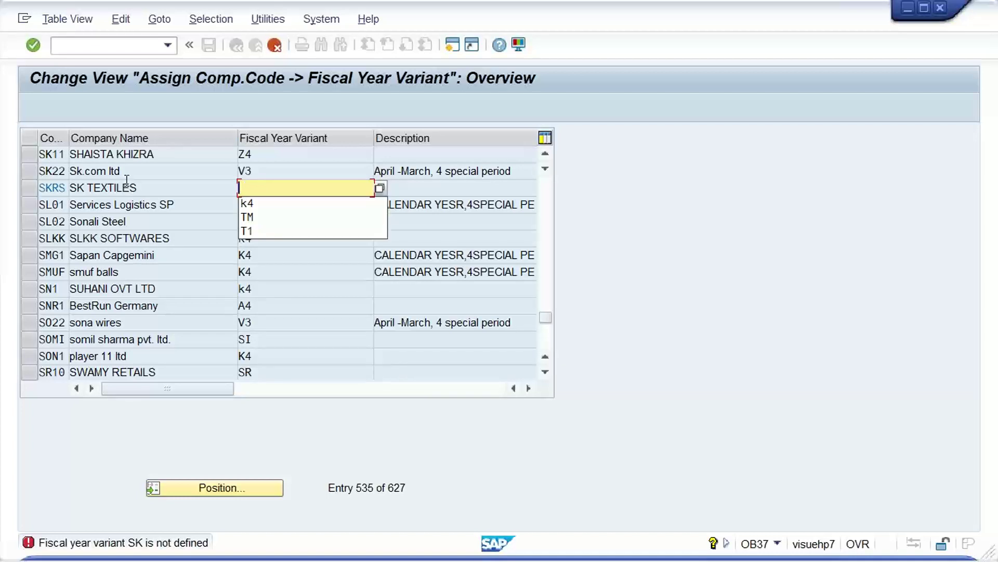
type("SK")
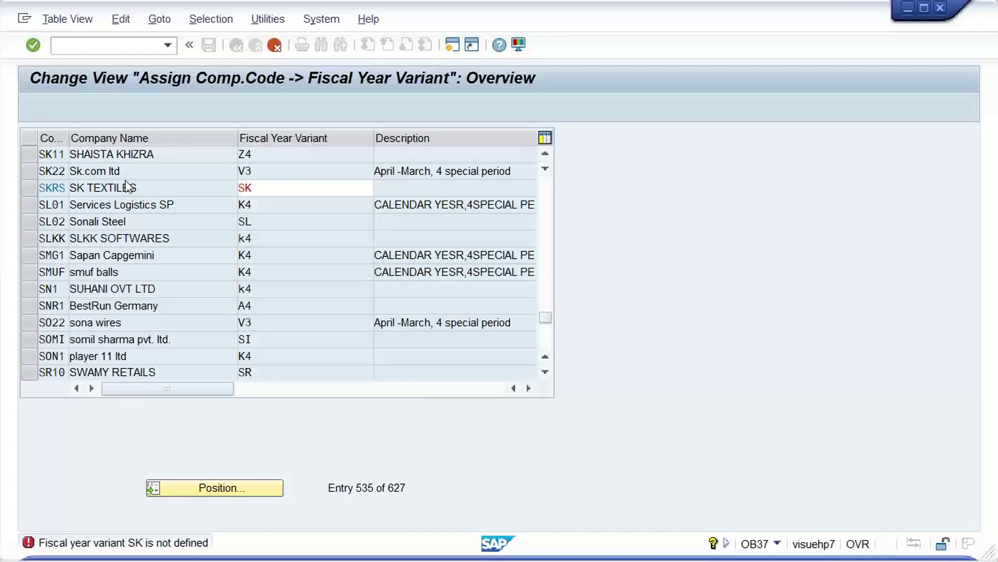
key("Return")
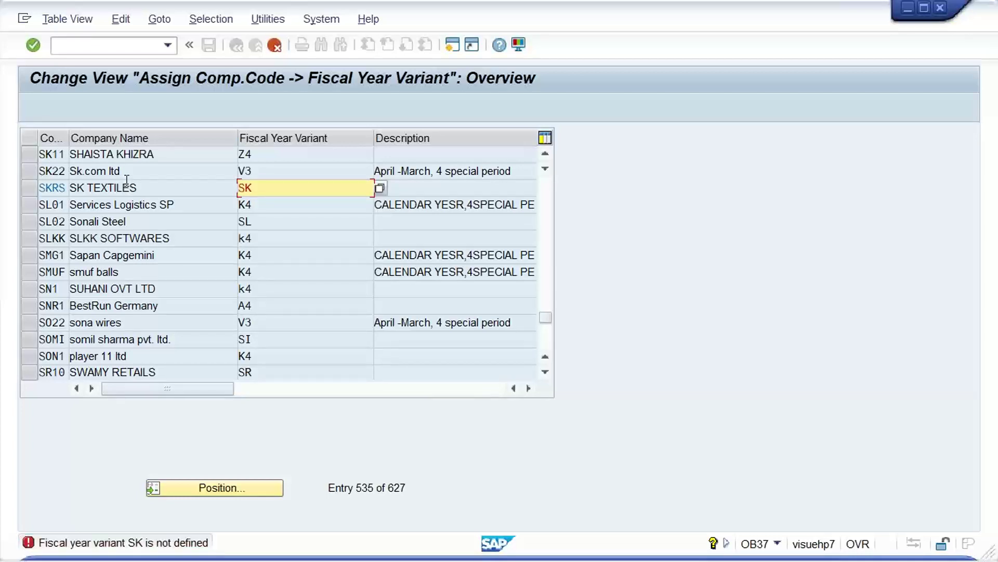
key("shift+End")
type("K4")
key("Return")
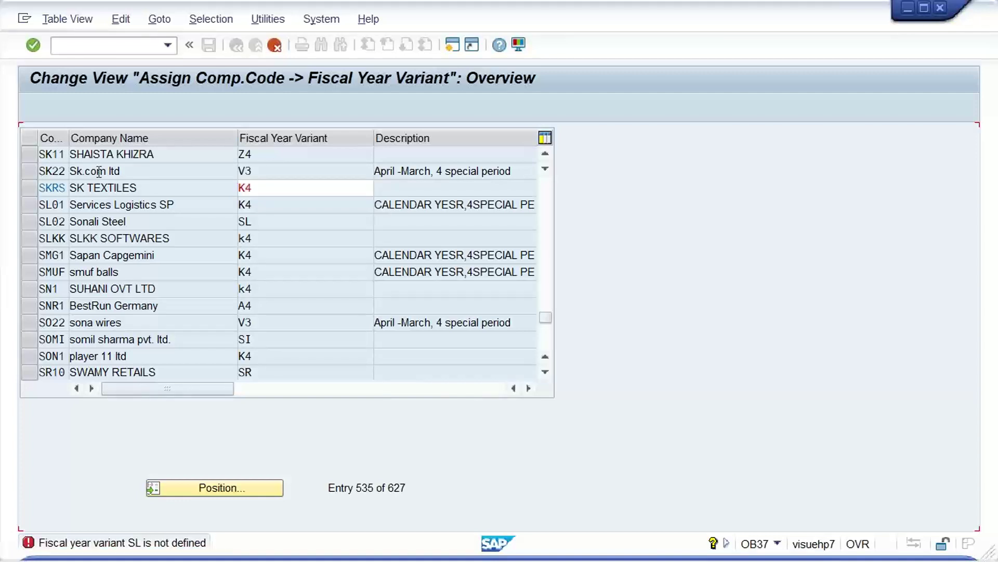
Assign K4 to company codes SL02 and SNR1.
key("shift+End")
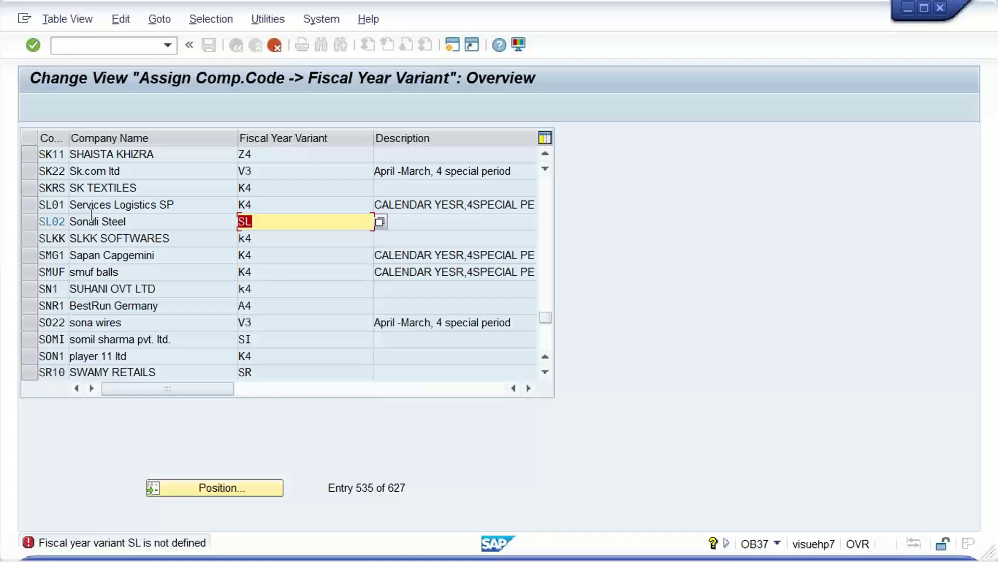
type("K4")
key("Return")
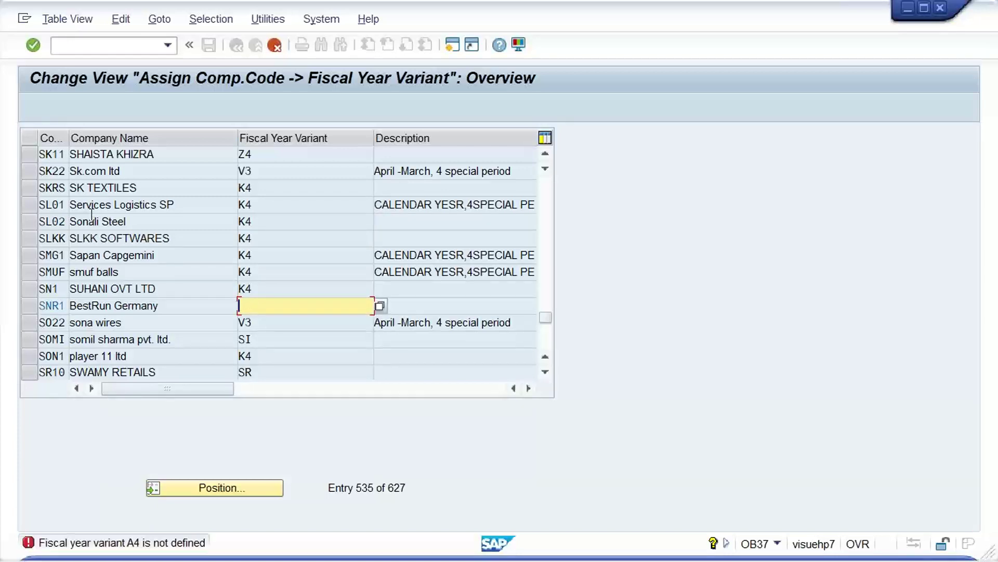
type("K4")
key("Return")
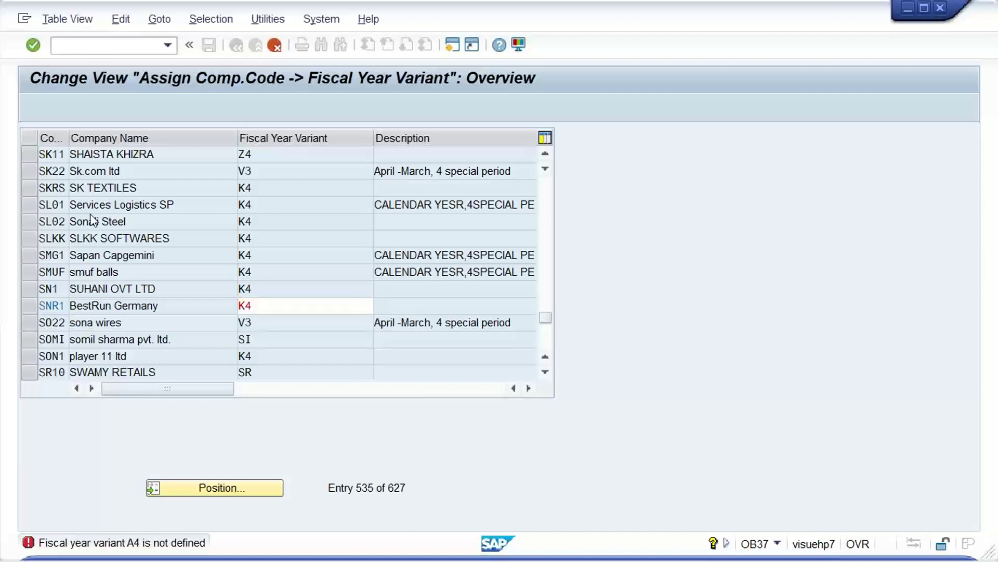
Replace SOMI's SI and SR10's SR variants with K4.
key("Delete")
key("Delete")
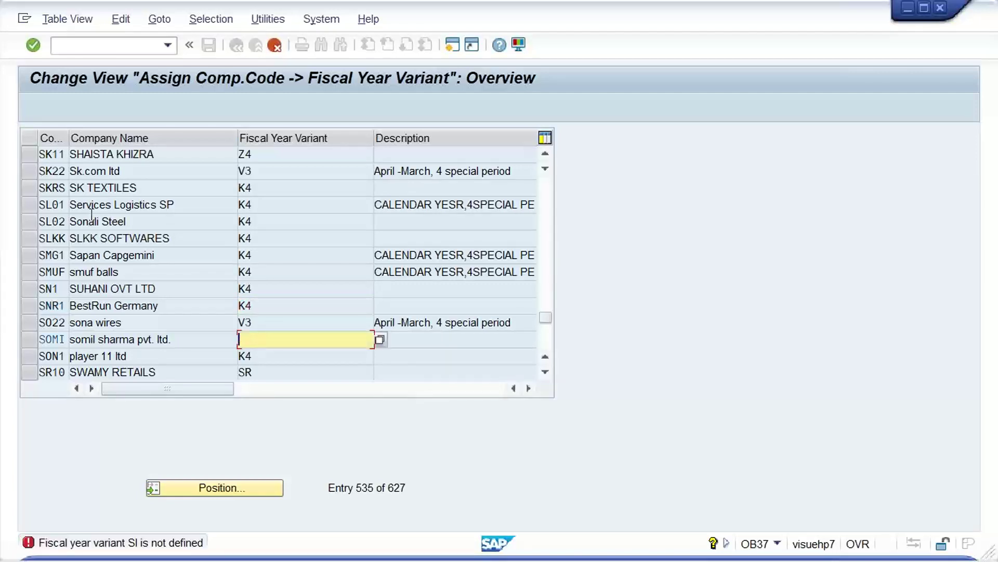
type("K4")
key("Return")
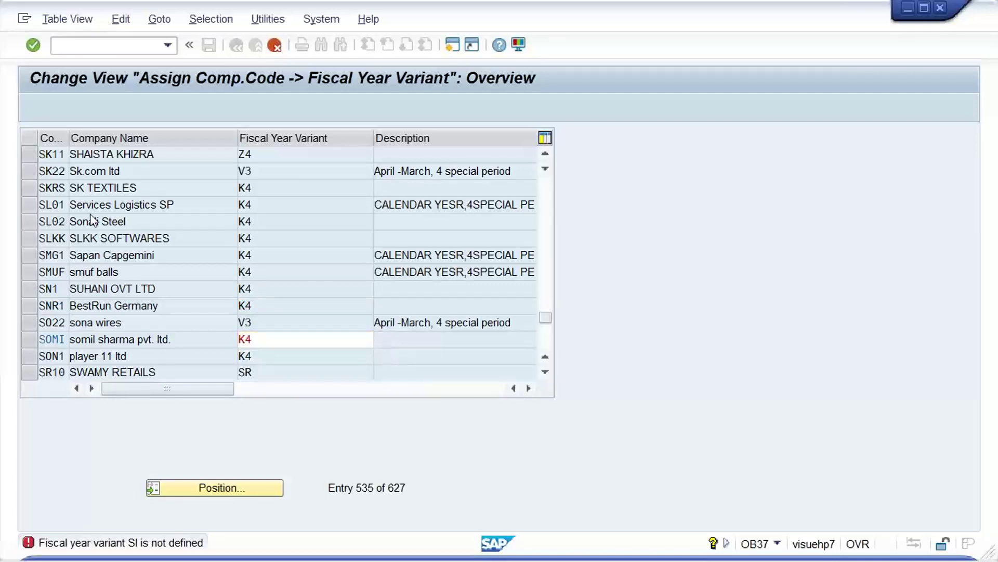
key("Delete")
key("Delete")
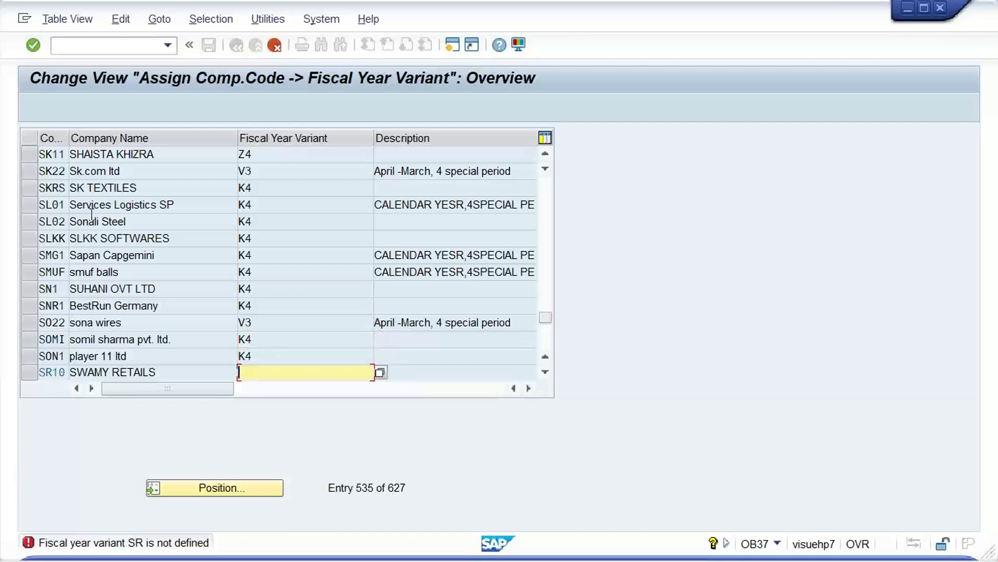
type("K4")
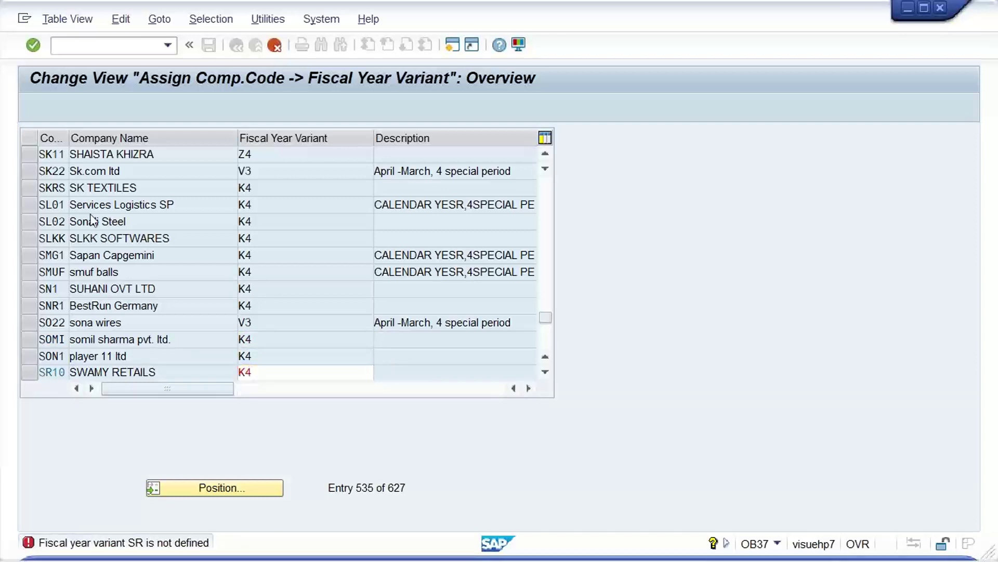
key("Return")
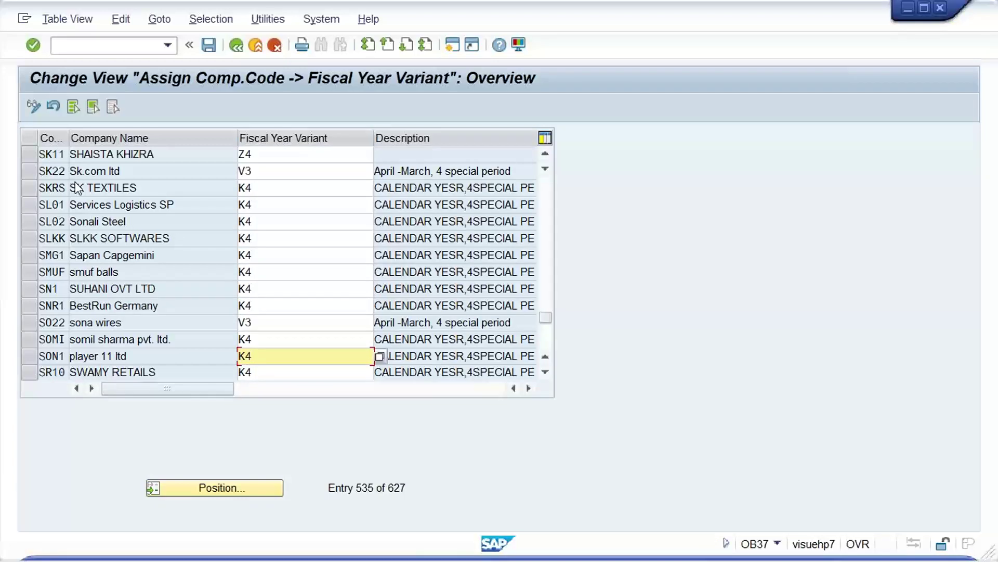
Save the company code variant assignments under the customizing request.
left_click_drag(272, 155, 154, 167)
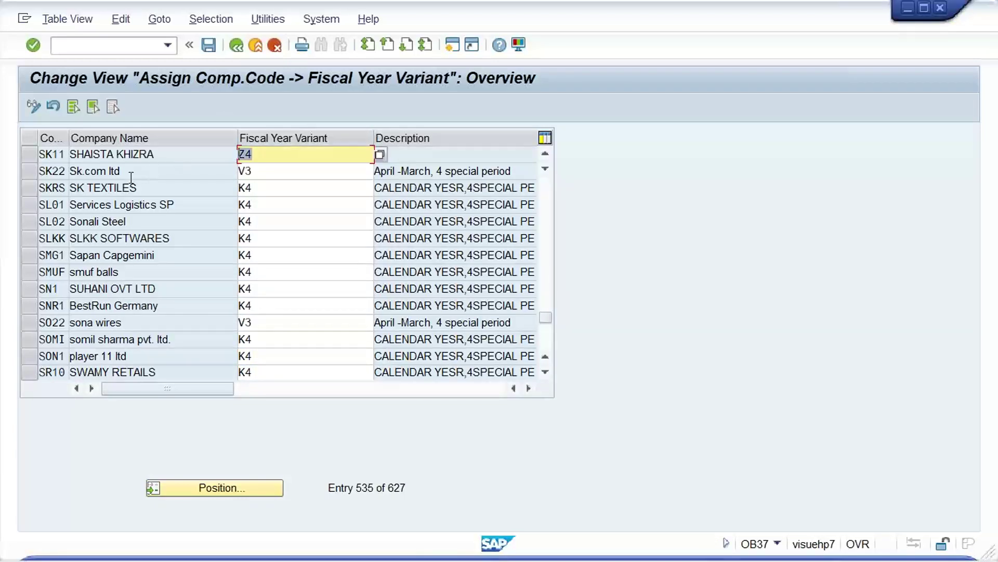
key("ctrl+s")
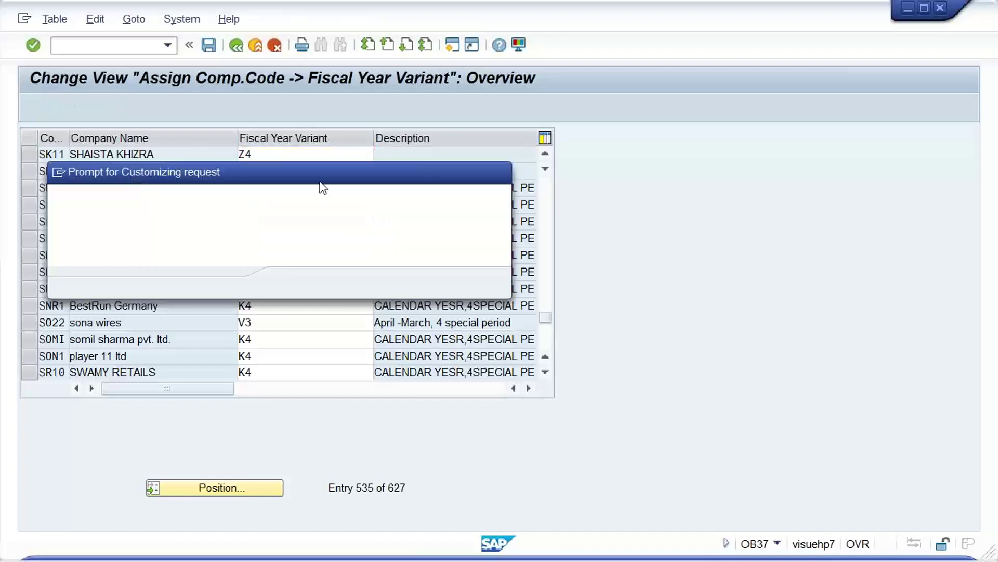
left_click(292, 284)
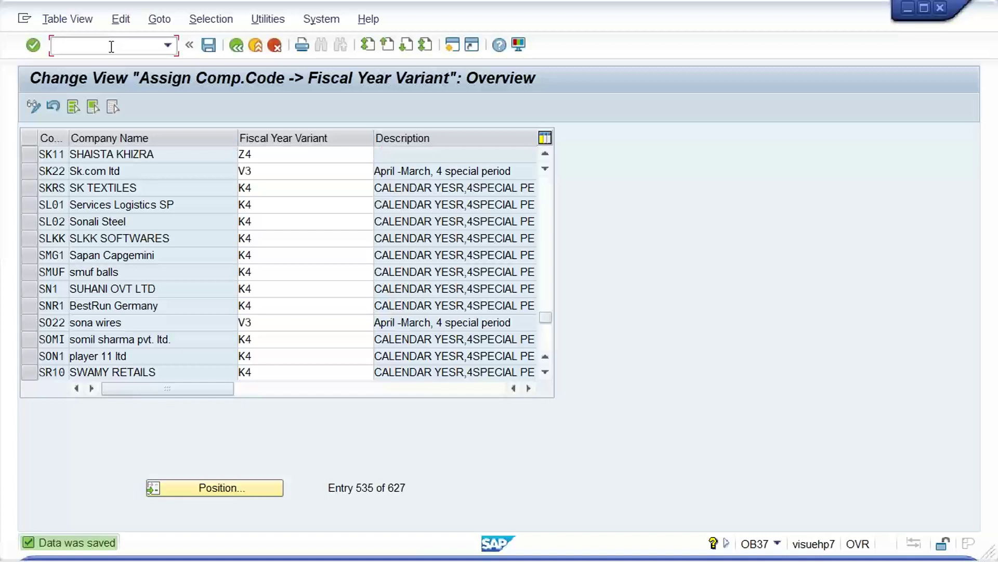
Start FB60 for SK11 with the previously used vendor and invoice date 07.03.2022.
type("/NFB60")
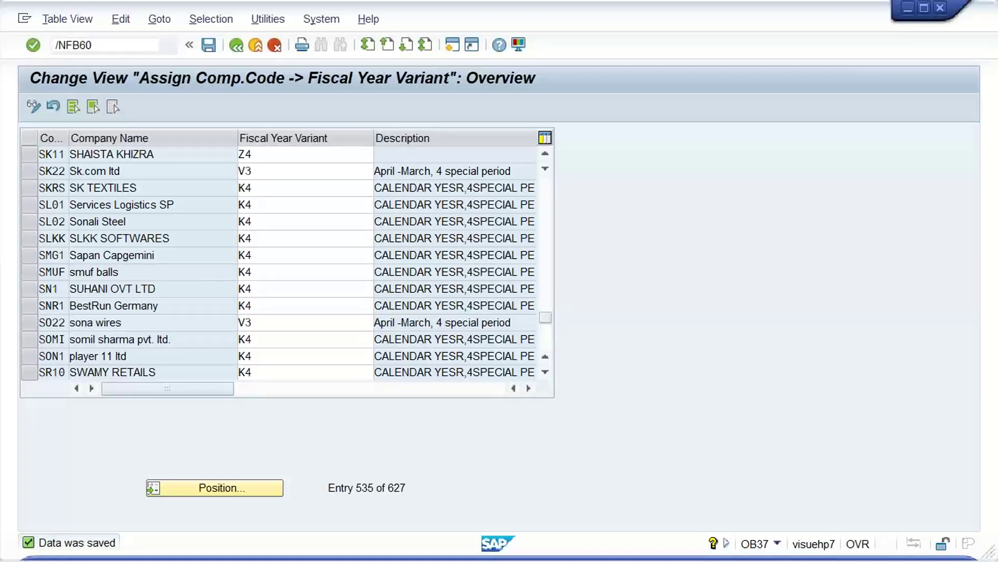
key("Return")
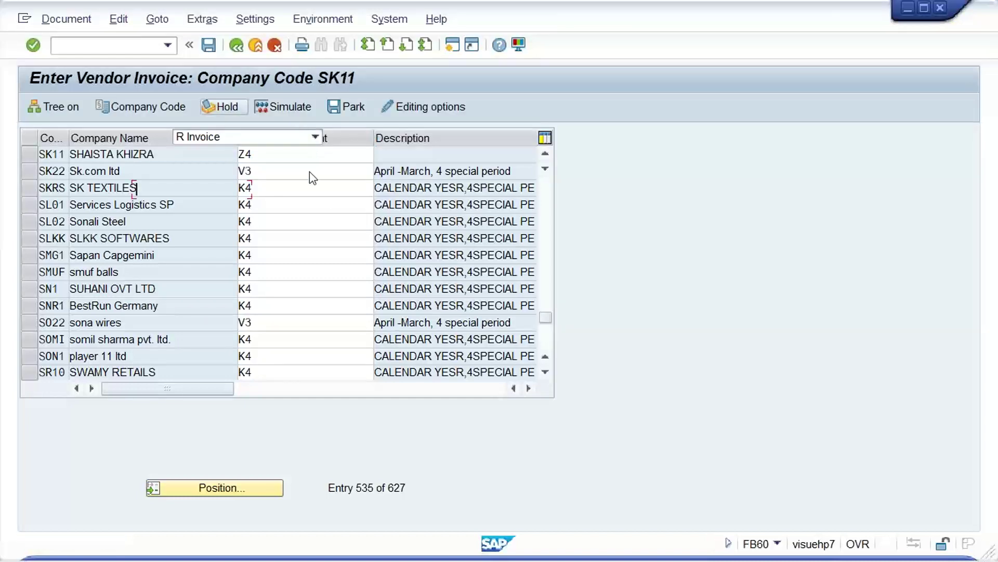
left_click(183, 189)
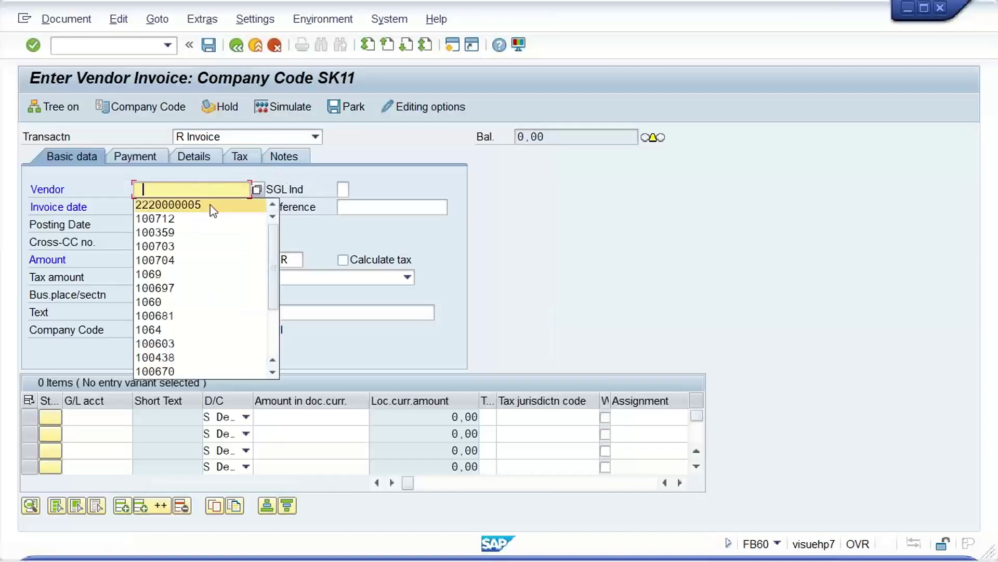
left_click(203, 205)
left_click(182, 208)
left_click(185, 223)
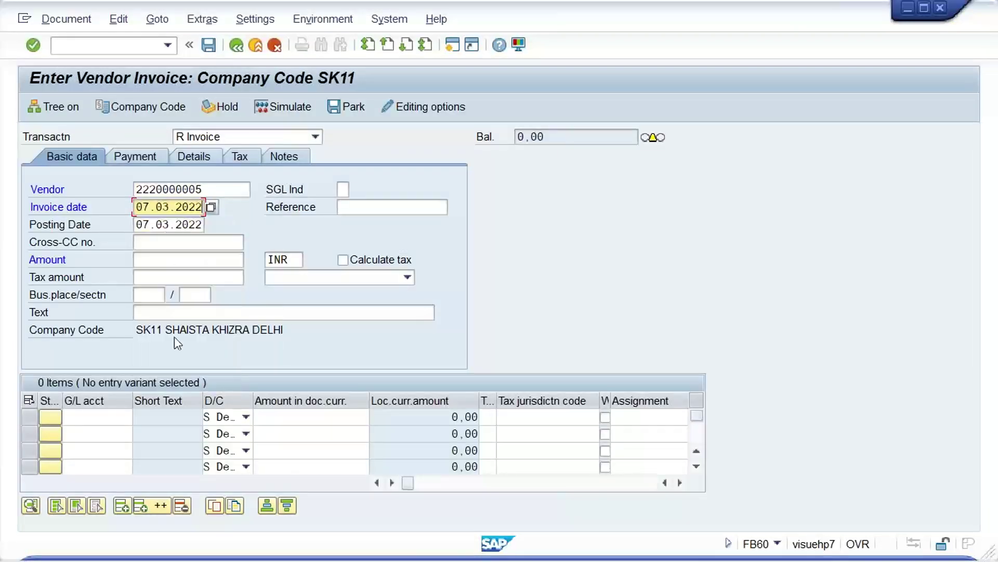
Enter invoice amount 1000 and a 1000 line on G/L account 4002.
left_click(152, 259)
type("1000")
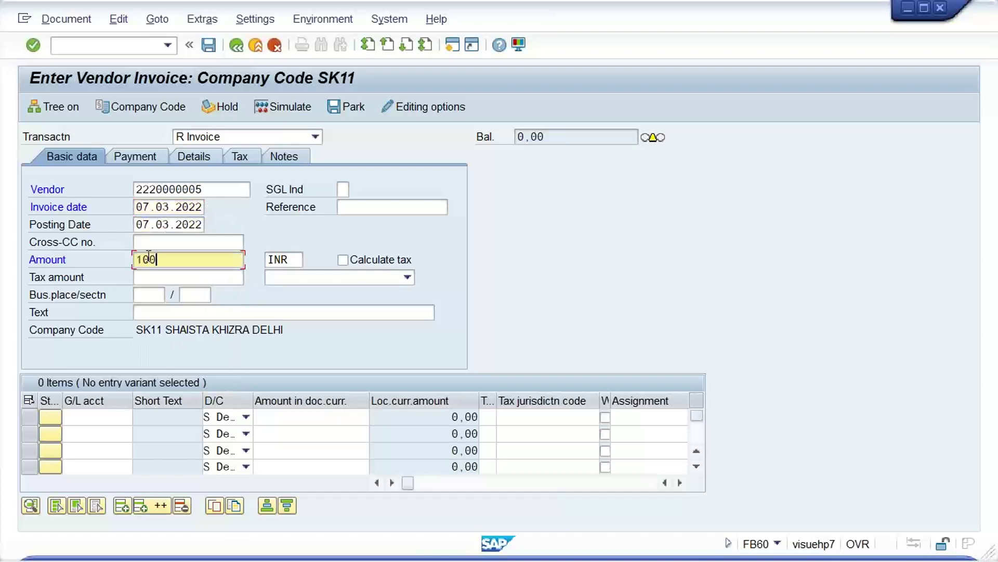
key("Return")
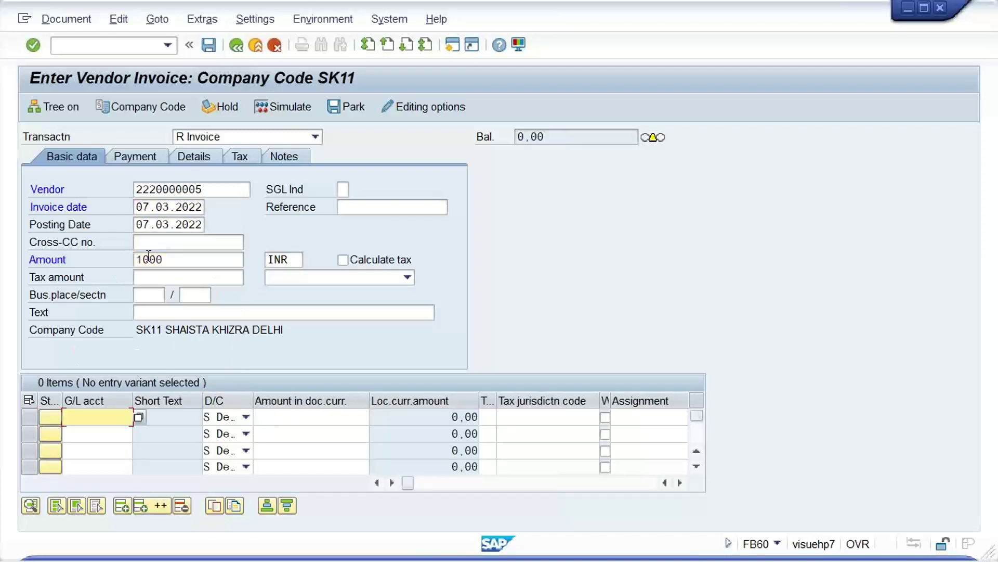
type("4")
key("Down")
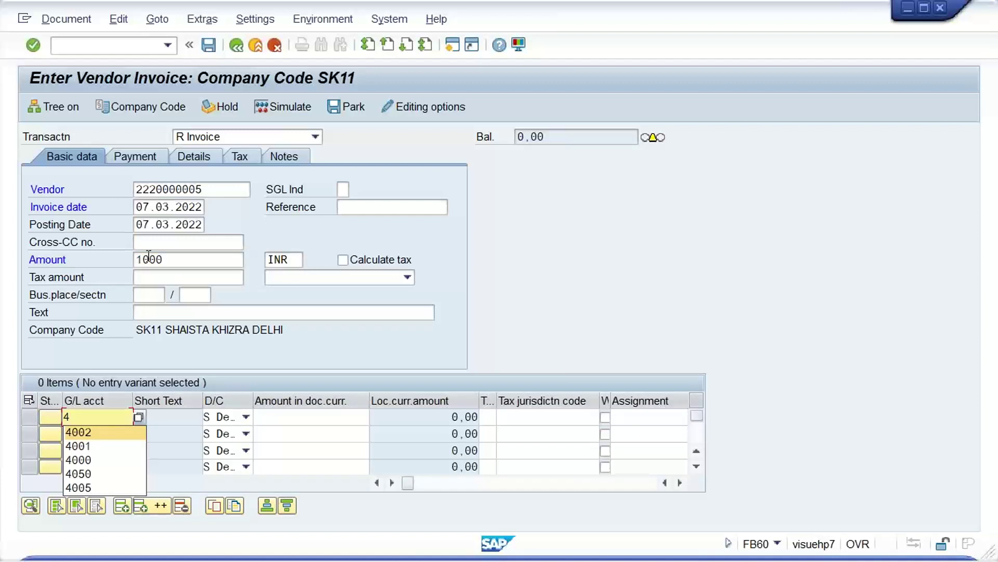
key("Return")
type("1000")
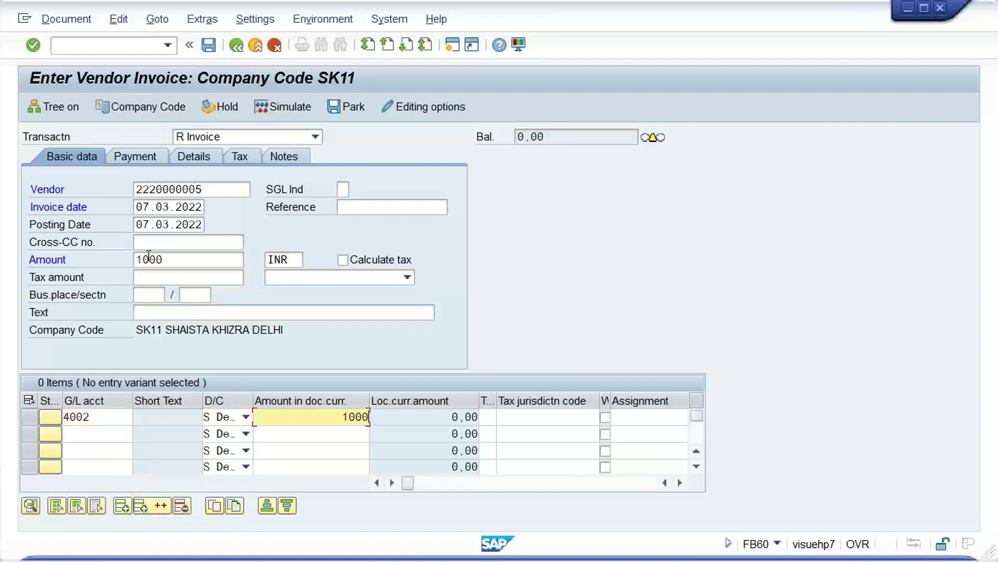
key("Return")
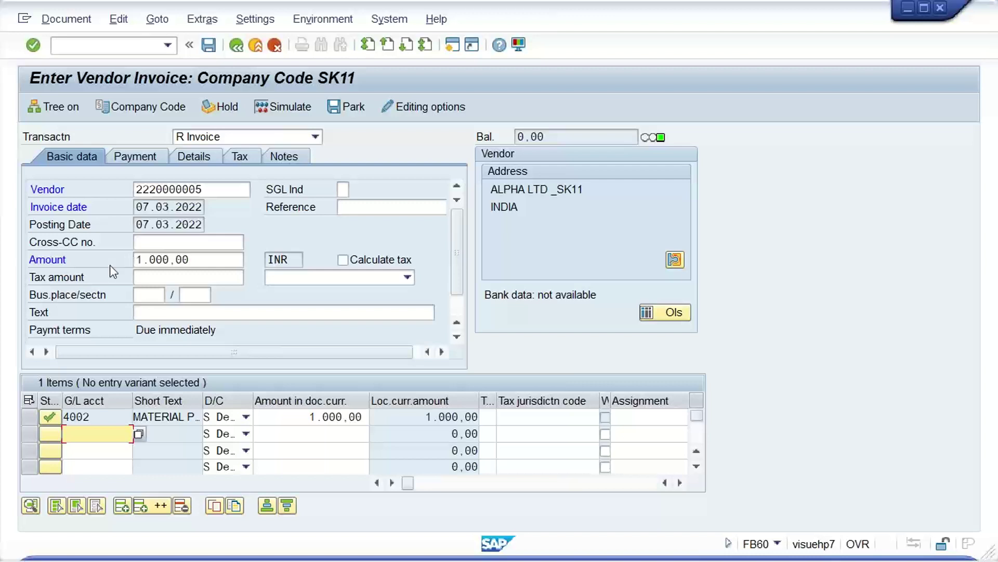
Set the document type editing option to '3 Display with short name' and save it.
left_click(416, 107)
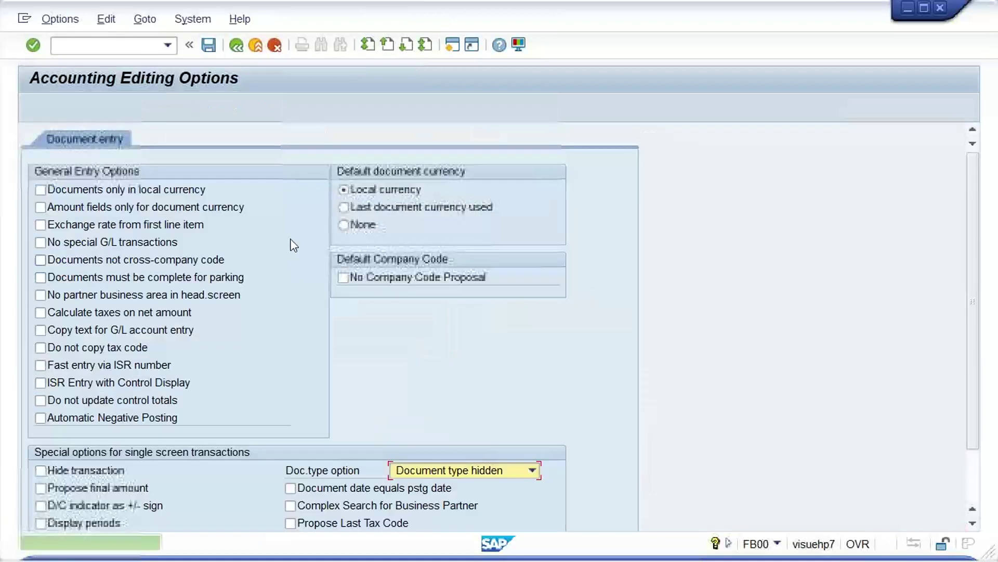
left_click(484, 473)
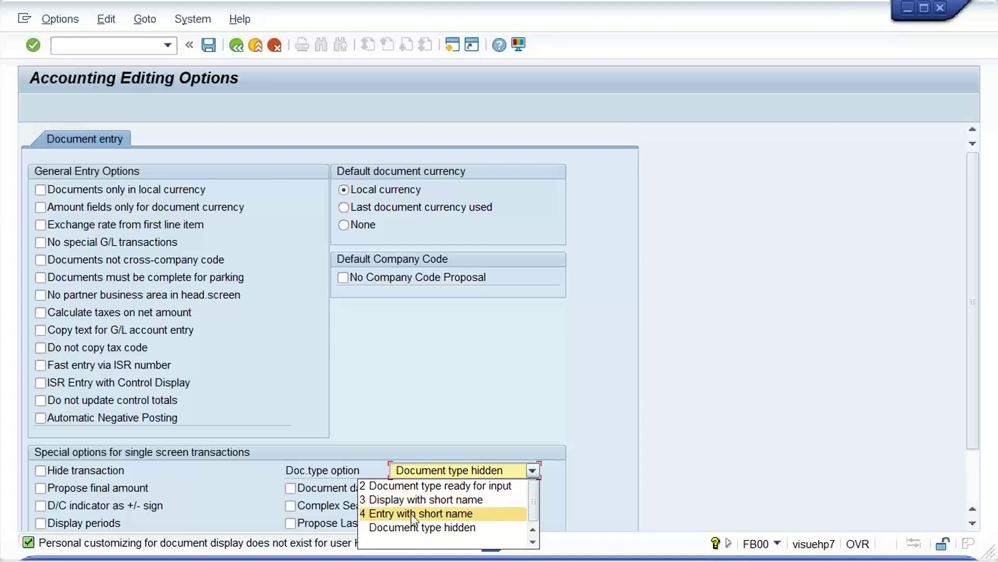
left_click(446, 499)
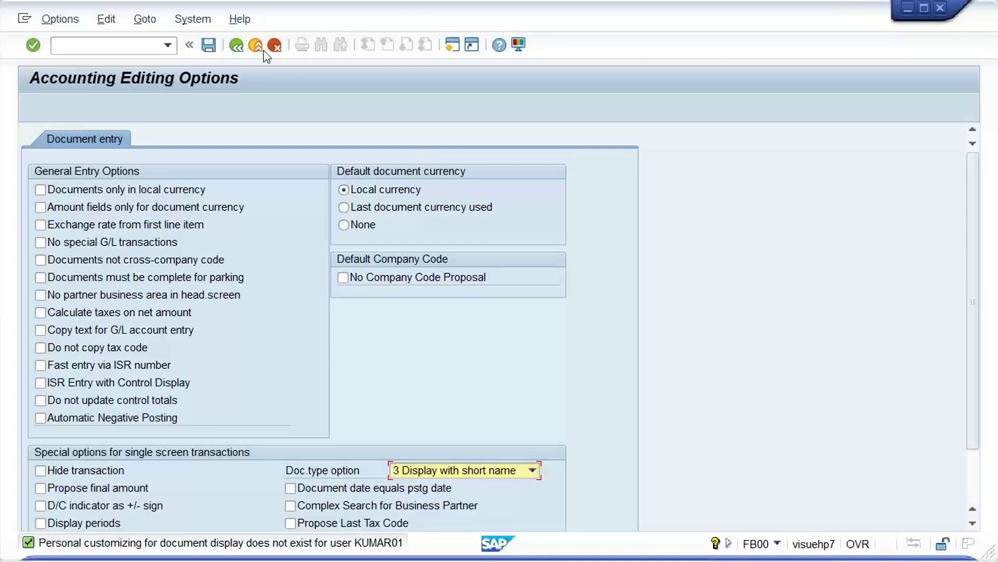
left_click(209, 46)
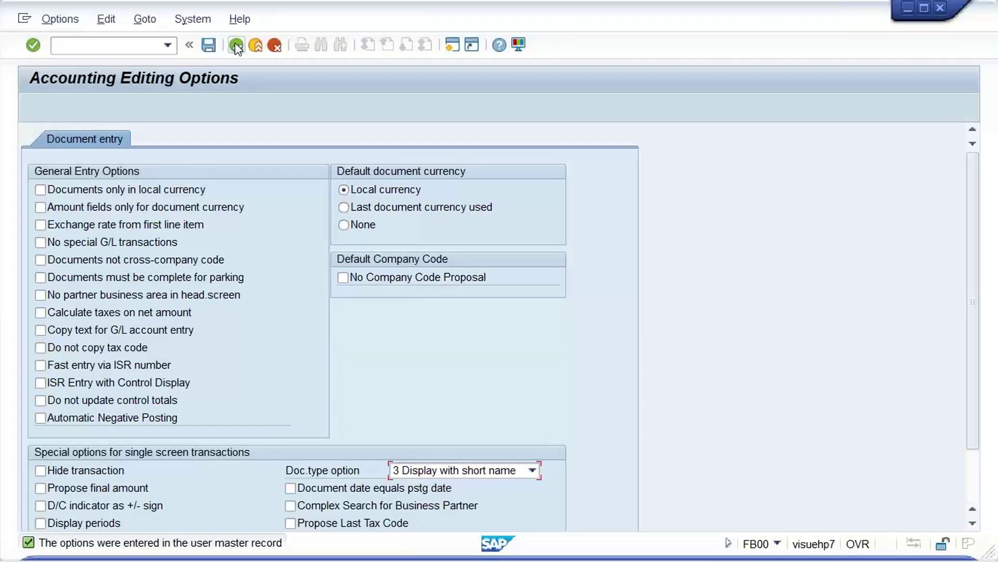
left_click(237, 47)
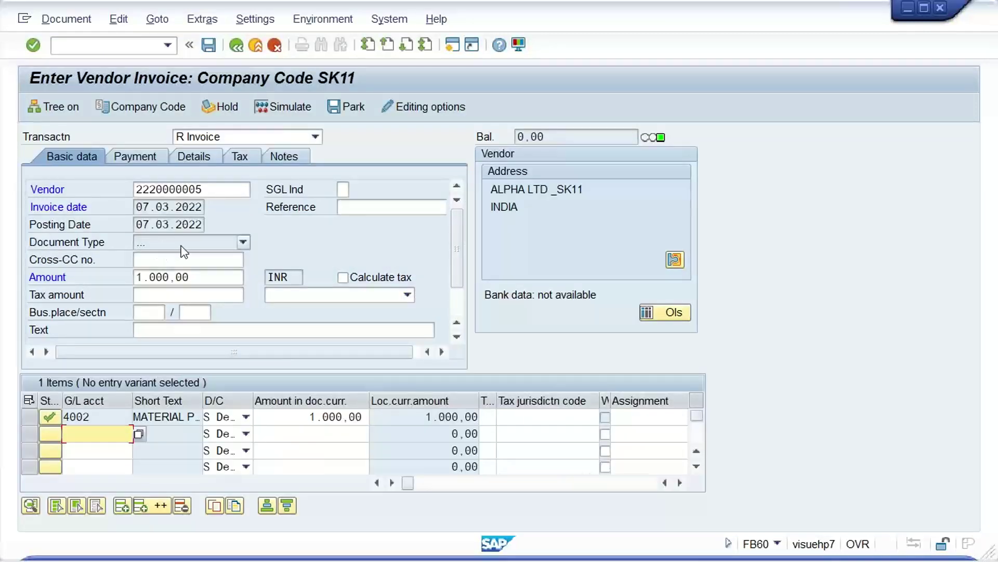
Restart FB60 and refill the previously used vendor and invoice date 07.03.2022.
left_click(206, 248)
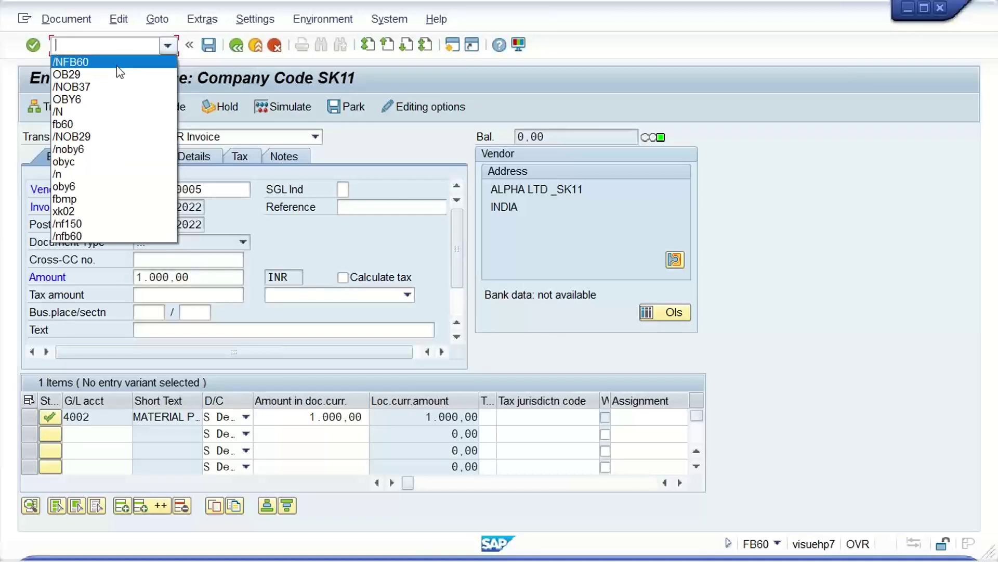
left_click(117, 63)
key("Return")
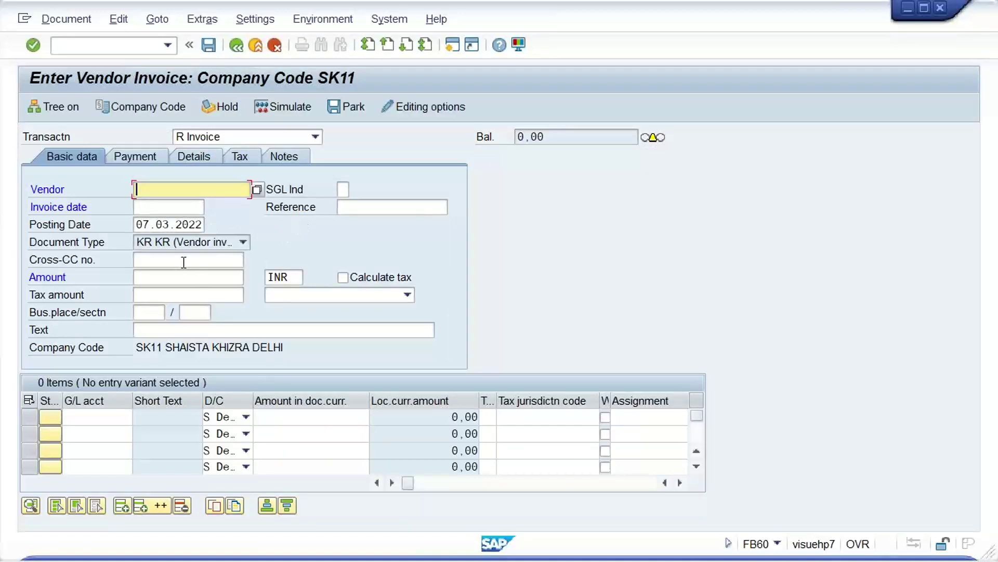
left_click(193, 190)
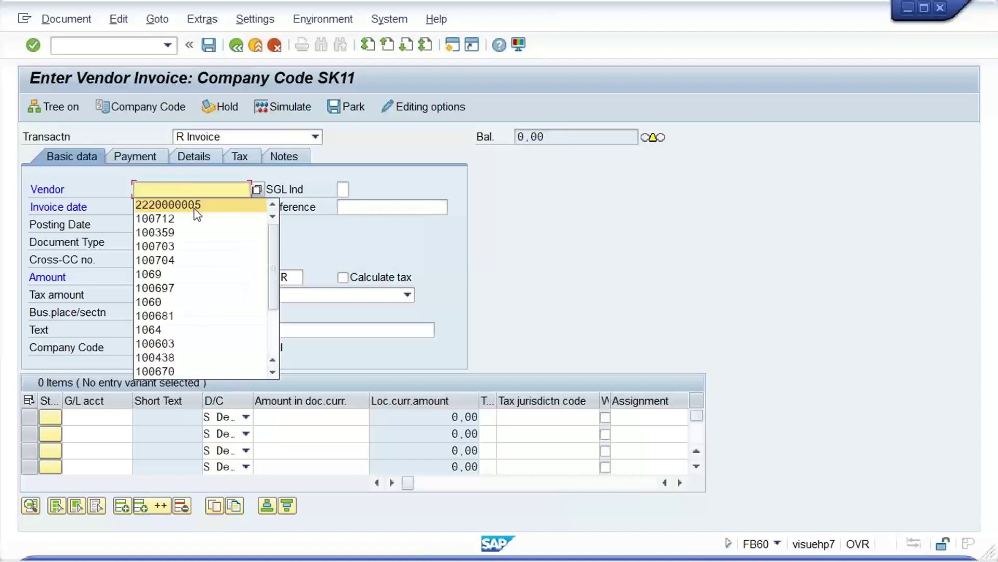
left_click(138, 203)
left_click(137, 205)
left_click(143, 219)
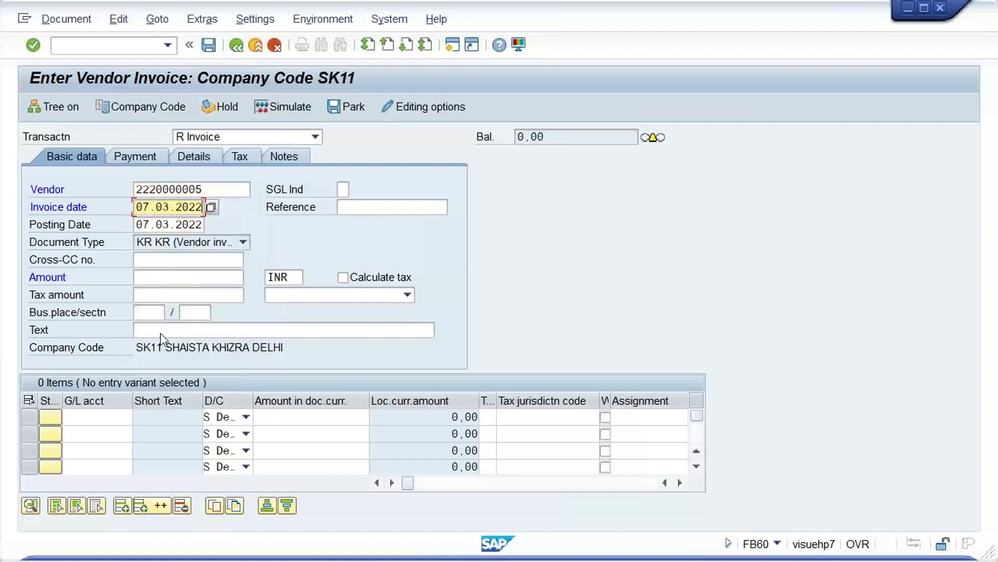
left_click(157, 277)
Enter amount 1000 with a 1000 line on G/L account 4002 and post it.
left_click(173, 297)
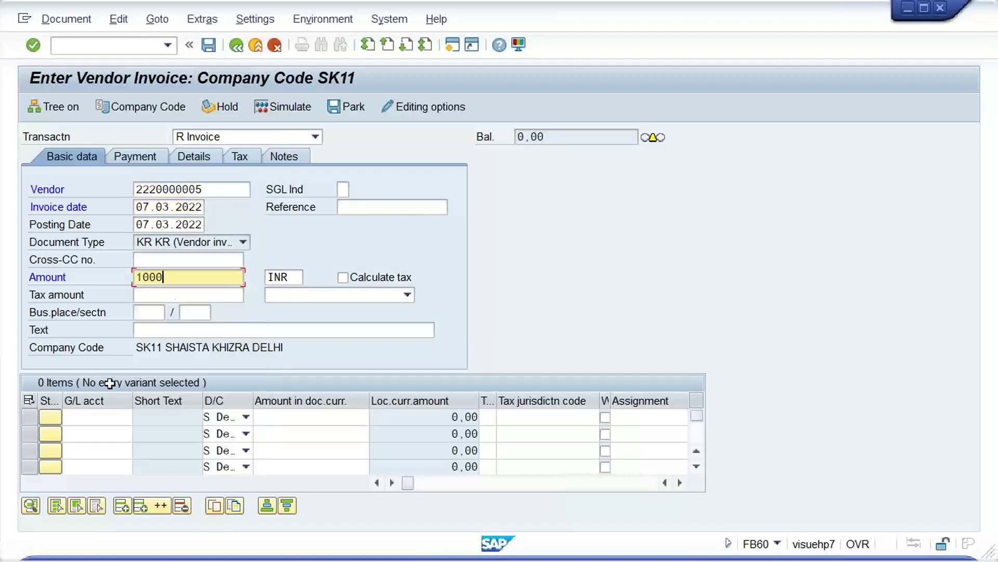
left_click(97, 415)
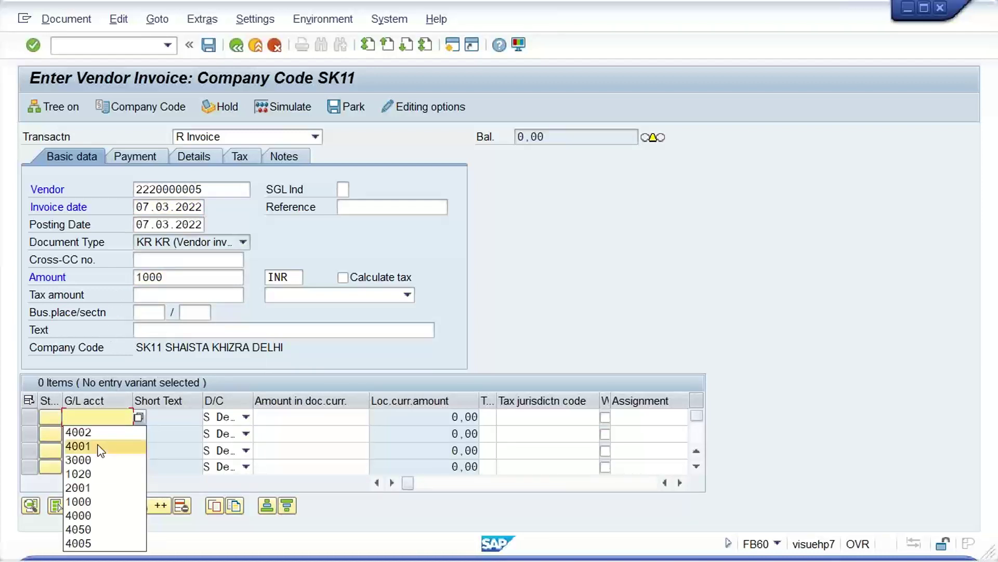
left_click(97, 432)
left_click(318, 416)
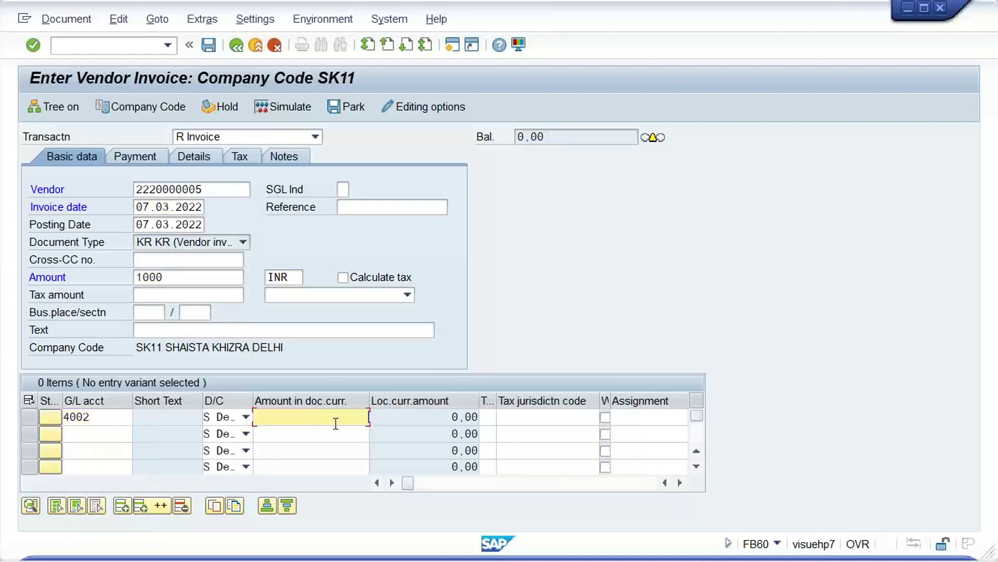
left_click(350, 222)
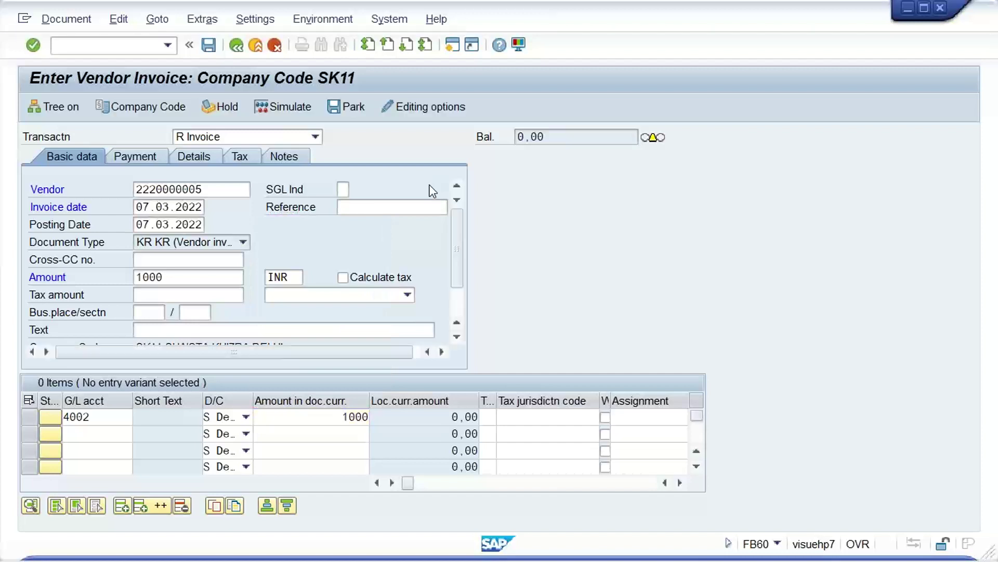
key("Return")
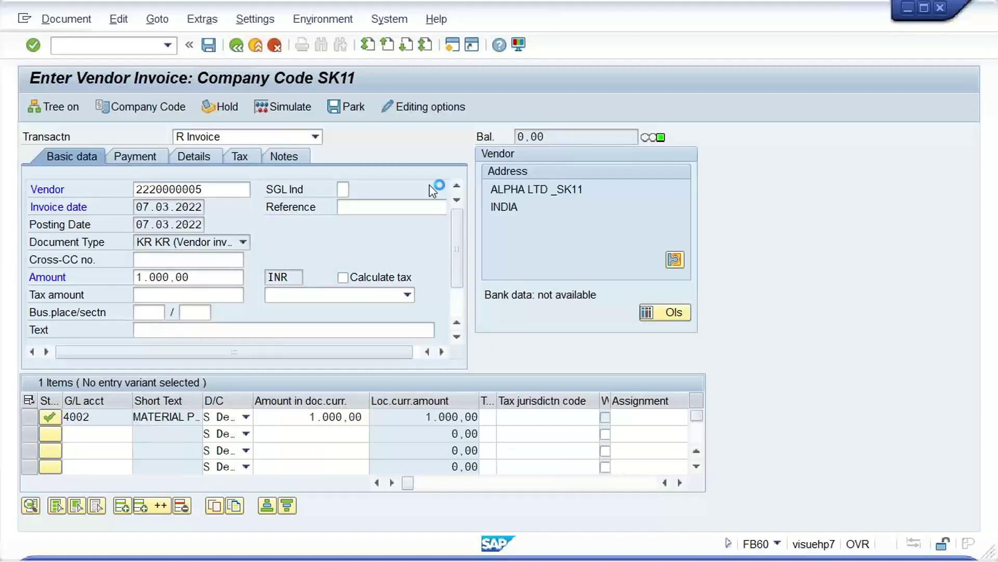